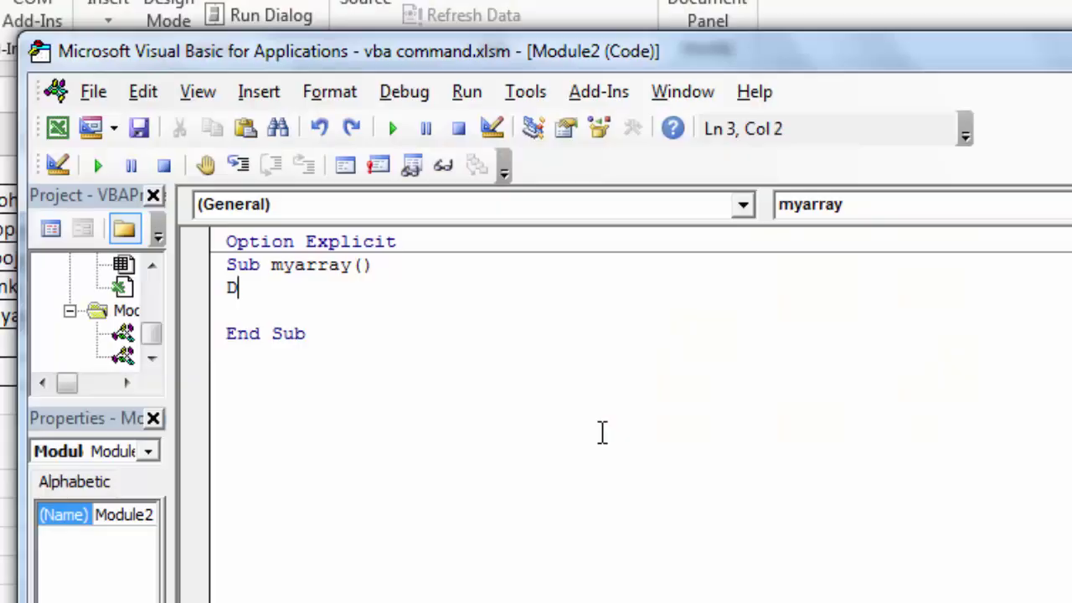
- Declare a, b, c and d each on its own Dim ... As Integer line in myarray
{"action": "type", "text": "im a As Integer"}
{"action": "key", "text": "Return"}
{"action": "type", "text": "d"}
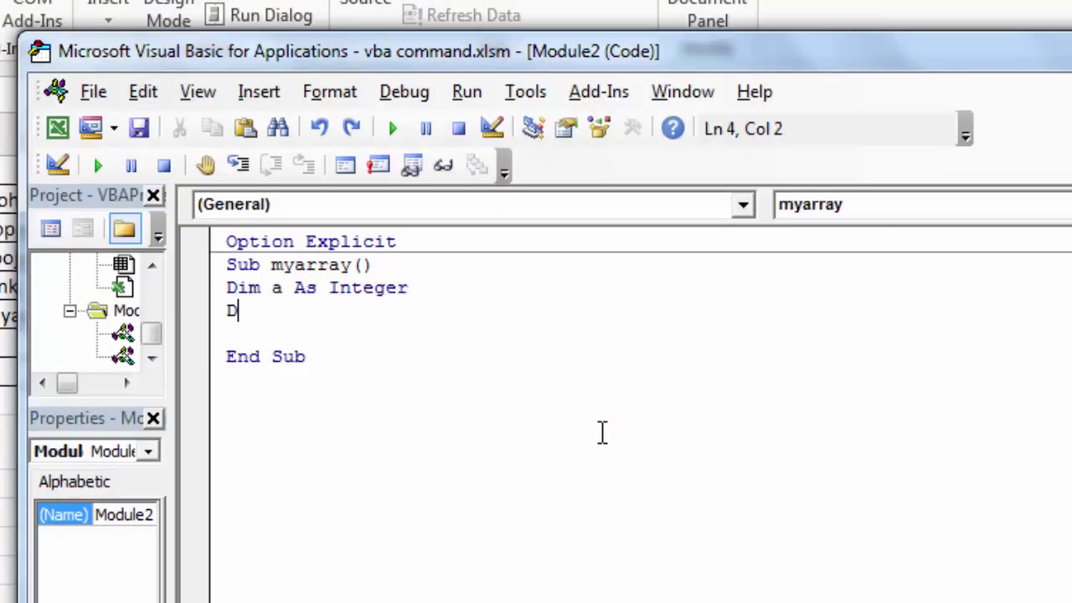
{"action": "type", "text": "im b as "}
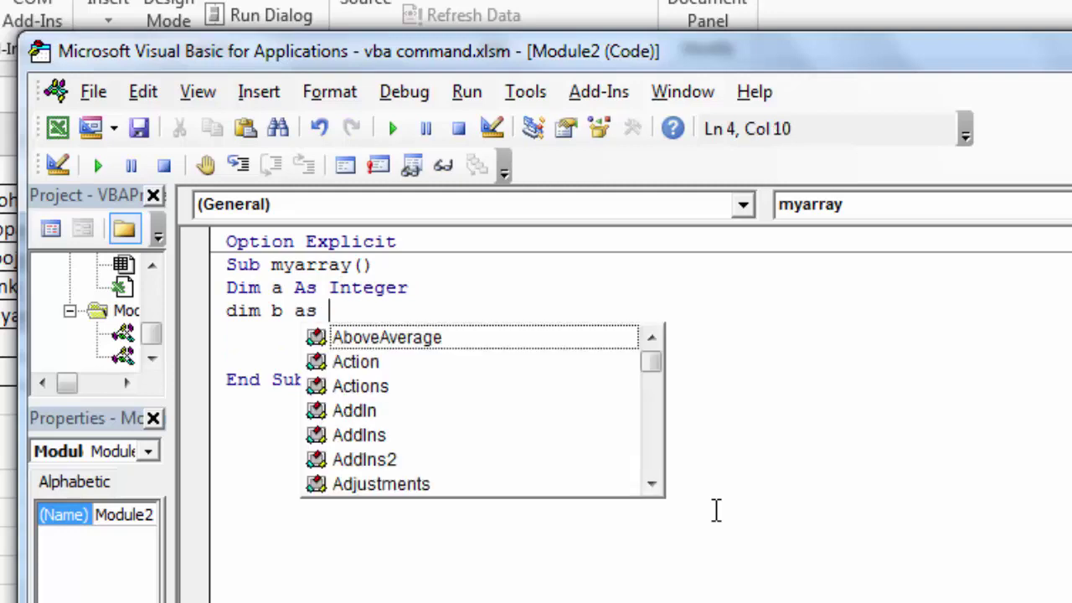
{"action": "type", "text": "integer"}
{"action": "key", "text": "Return"}
{"action": "type", "text": "dim c as integer"}
{"action": "key", "text": "Return"}
{"action": "type", "text": "dim d as integer"}
{"action": "key", "text": "Return"}
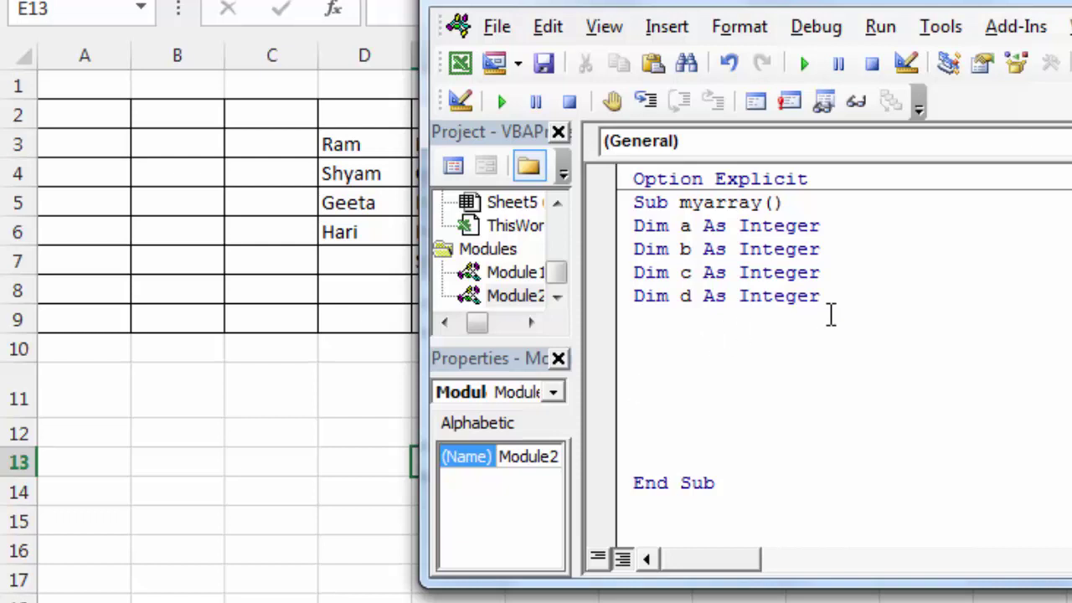
- Replace the four Integer declarations with Dim a(5) As Long
{"action": "mouse_move", "coordinate": [645, 326]}
{"action": "left_mouse_down"}
{"action": "mouse_move", "coordinate": [644, 243]}
{"action": "mouse_move", "coordinate": [627, 218]}
{"action": "left_mouse_up"}
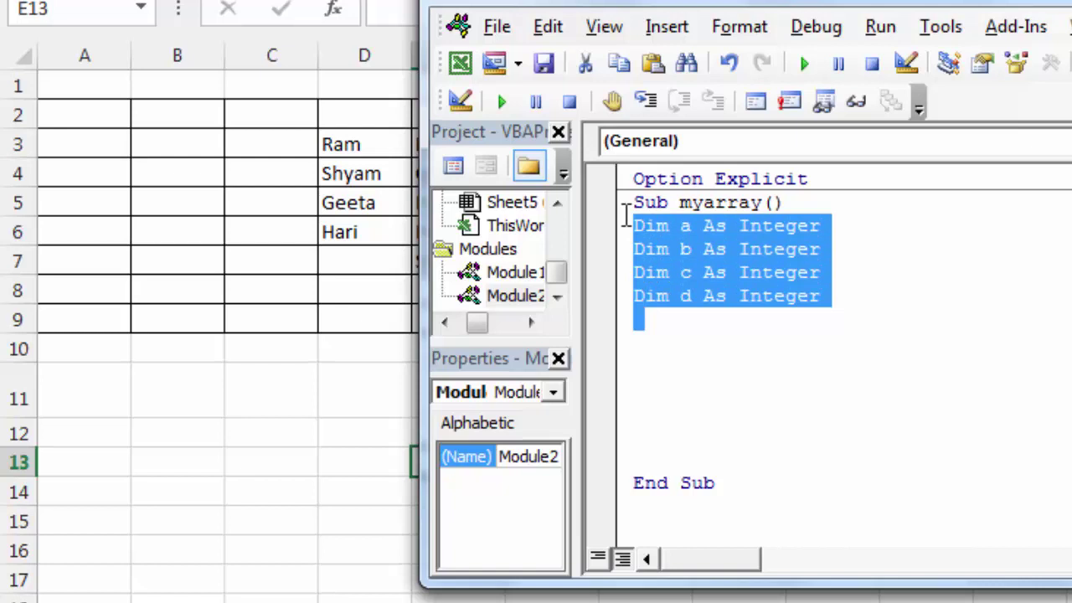
{"action": "key", "text": "Delete"}
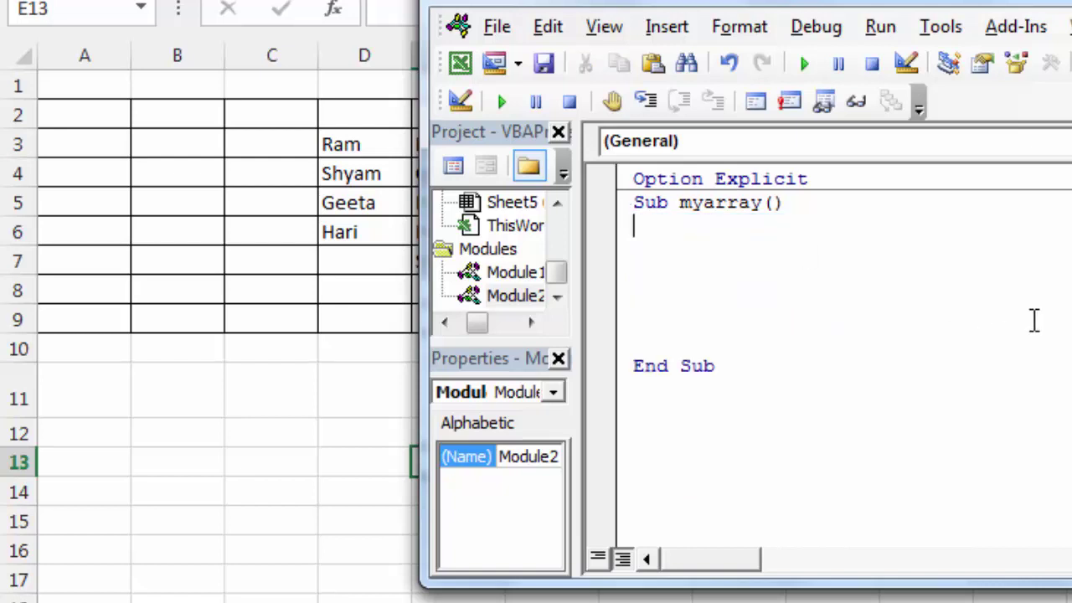
{"action": "type", "text": "dim"}
{"action": "type", "text": " a"}
{"action": "type", "text": "("}
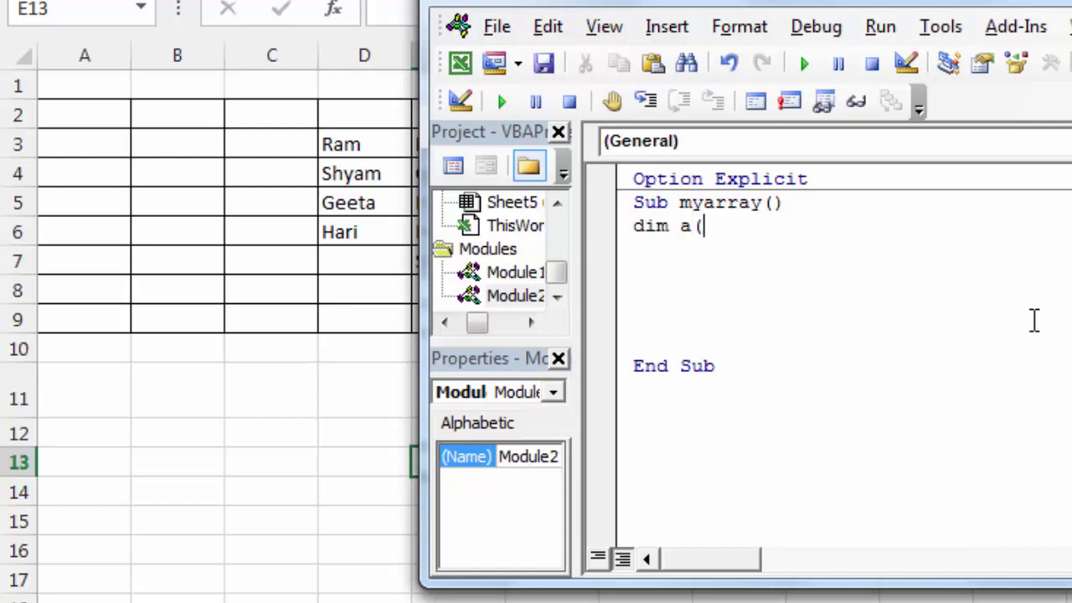
{"action": "type", "text": "5) as "}
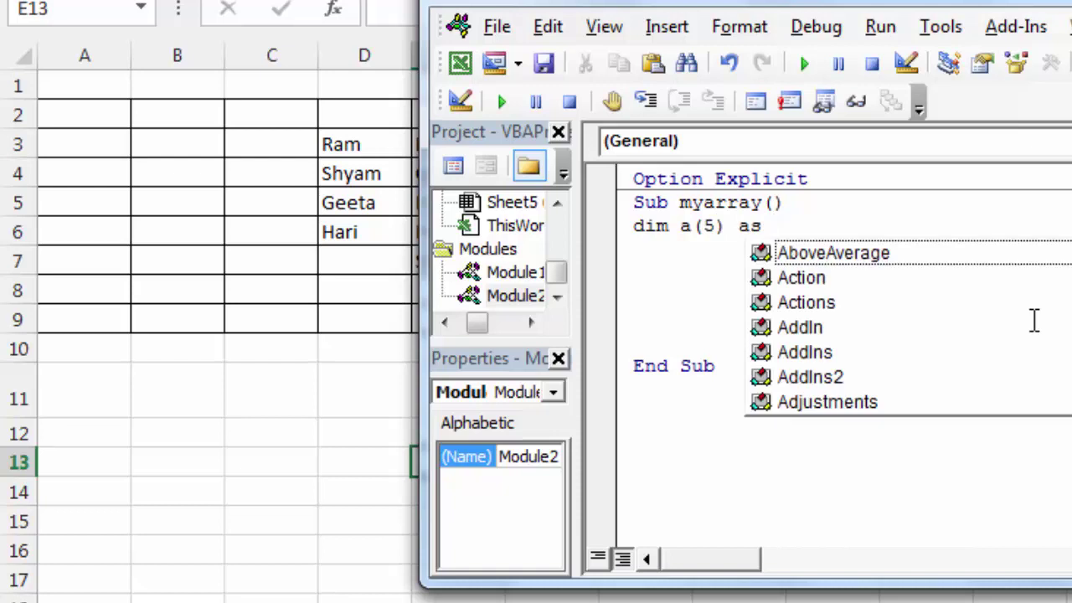
{"action": "type", "text": "long"}
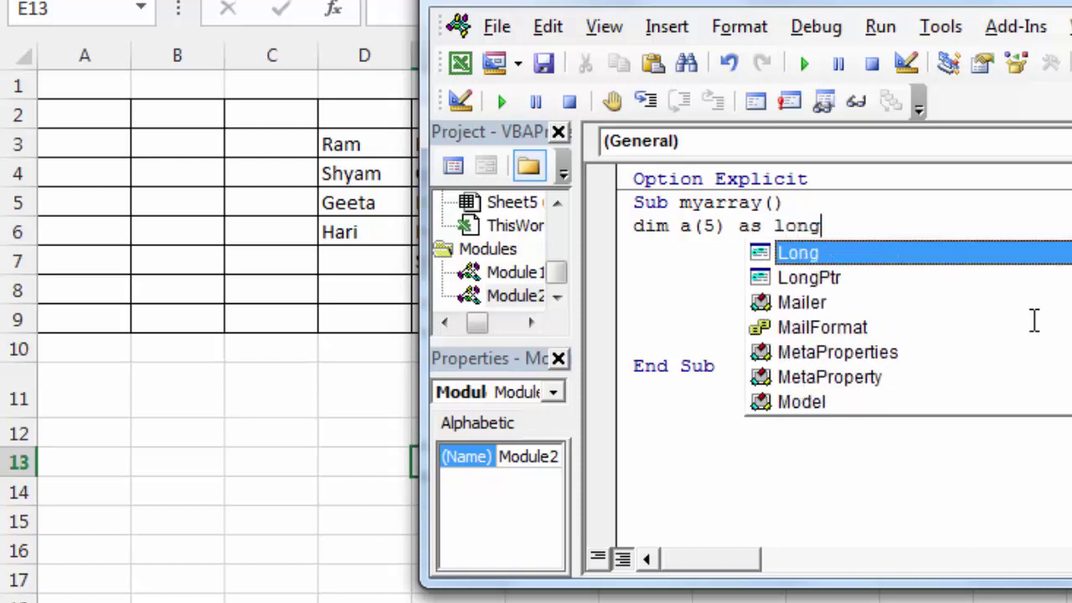
{"action": "key", "text": "Return"}
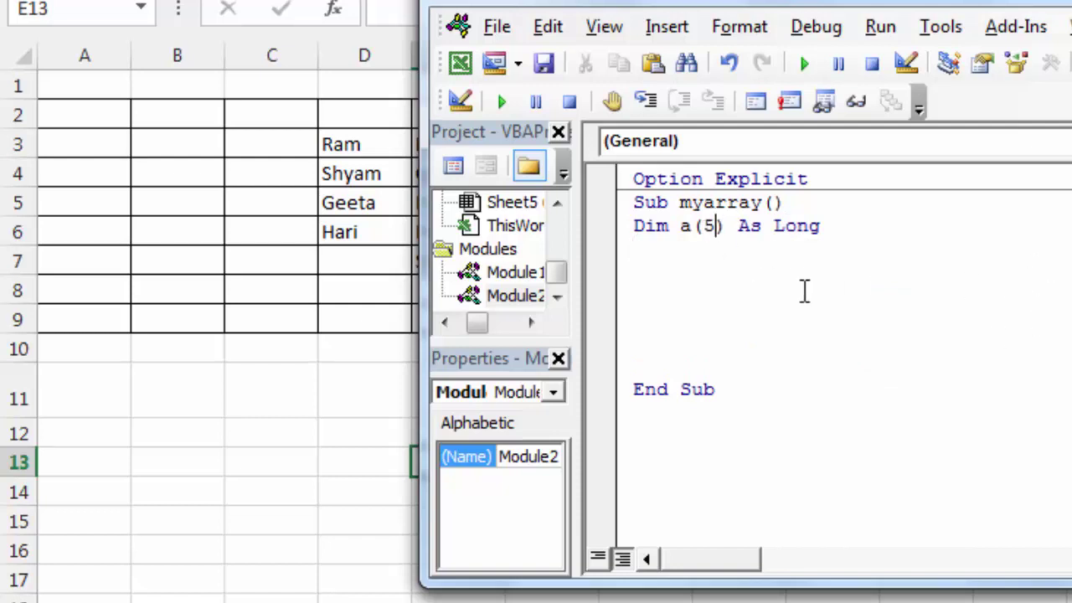
- Change the array bounds from 5 to 1 To 4, giving Dim a(1 To 4) As Long
{"action": "key", "text": "BackSpace"}
{"action": "type", "text": "0"}
{"action": "type", "text": " to "}
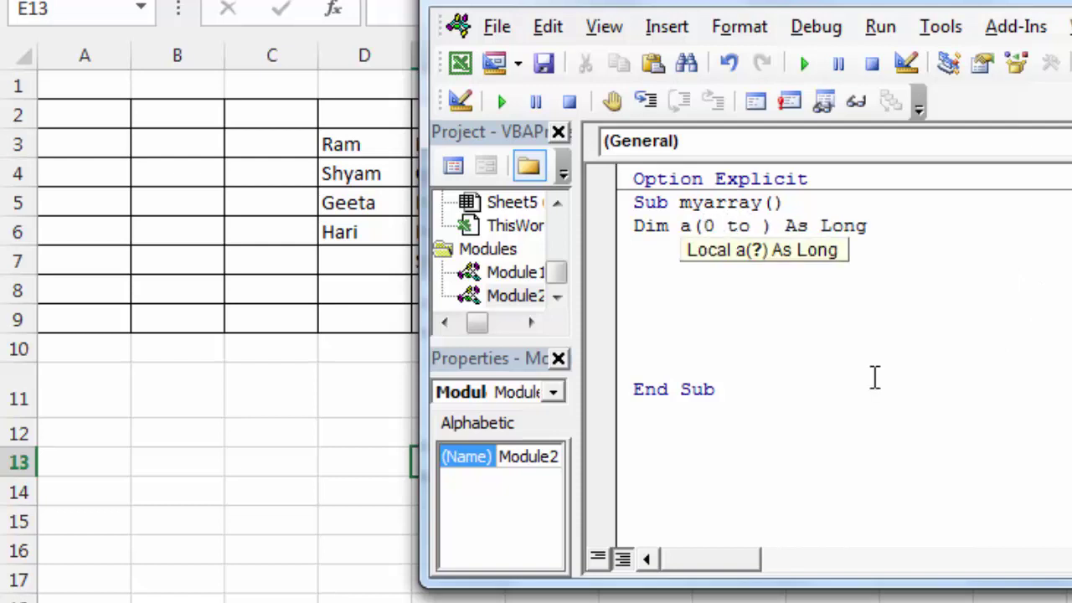
{"action": "type", "text": "4"}
{"action": "left_click", "coordinate": [981, 299]}
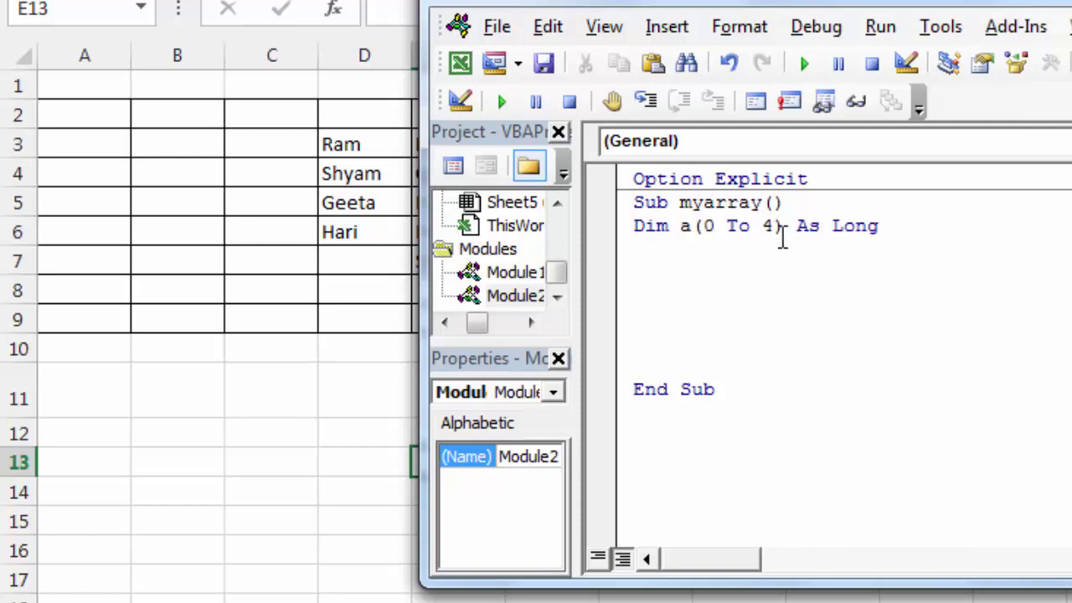
{"action": "left_click", "coordinate": [716, 226]}
{"action": "key", "text": "BackSpace"}
{"action": "type", "text": "1"}
{"action": "left_click", "coordinate": [771, 226]}
{"action": "left_click", "coordinate": [860, 245]}
{"action": "type", "text": "a"}
{"action": "key", "text": "BackSpace"}
{"action": "type", "text": "a"}
{"action": "type", "text": "("}
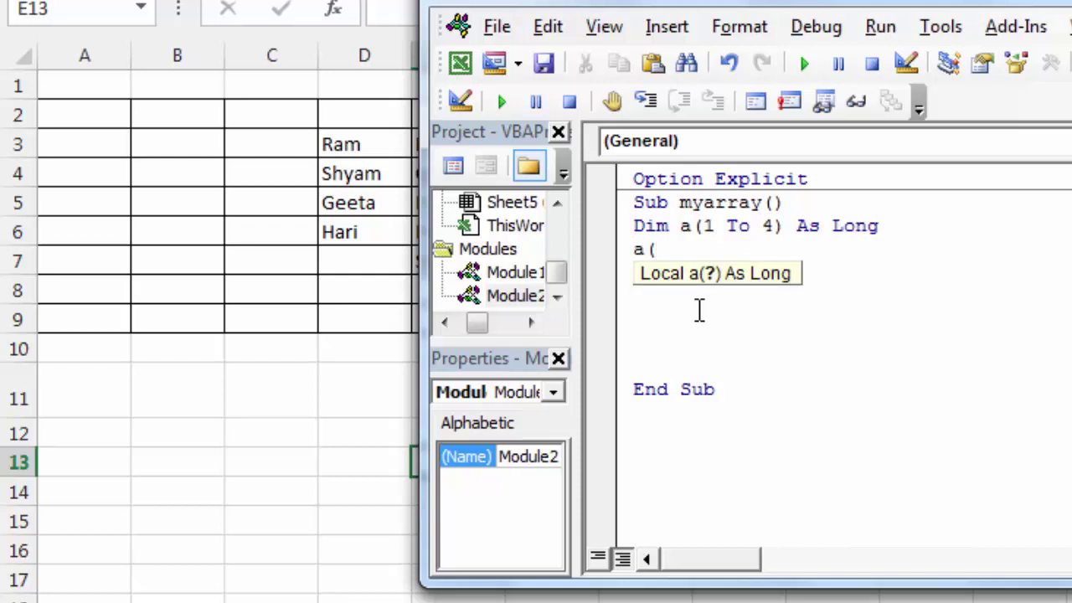
{"action": "type", "text": "1"}
{"action": "type", "text": ") = "}
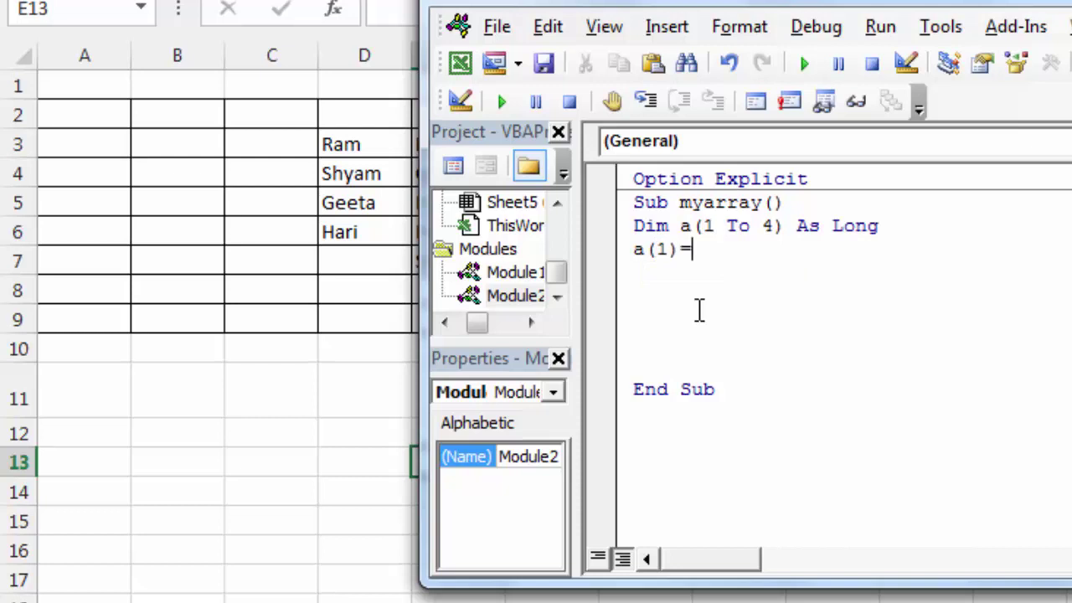
{"action": "type", "text": "\"100"}
{"action": "type", "text": "\""}
{"action": "key", "text": "Return"}
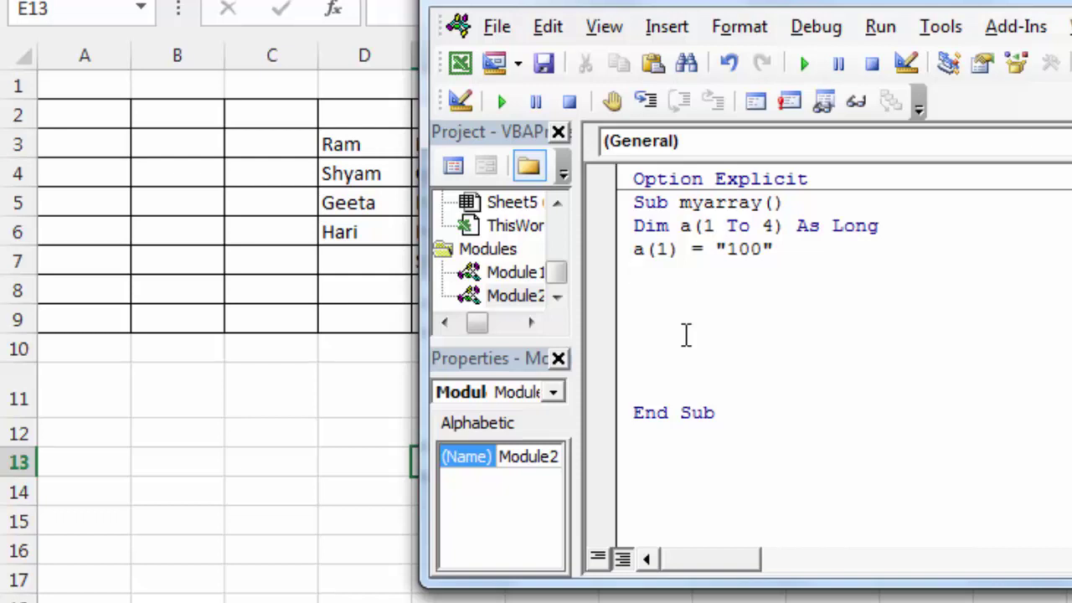
{"action": "key", "text": "BackSpace"}
{"action": "key", "text": "BackSpace"}
{"action": "key", "text": "BackSpace"}
{"action": "key", "text": "BackSpace"}
{"action": "key", "text": "BackSpace"}
{"action": "key", "text": "BackSpace"}
{"action": "key", "text": "BackSpace"}
{"action": "key", "text": "BackSpace"}
{"action": "key", "text": "BackSpace"}
{"action": "key", "text": "BackSpace"}
{"action": "key", "text": "BackSpace"}
{"action": "key", "text": "BackSpace"}
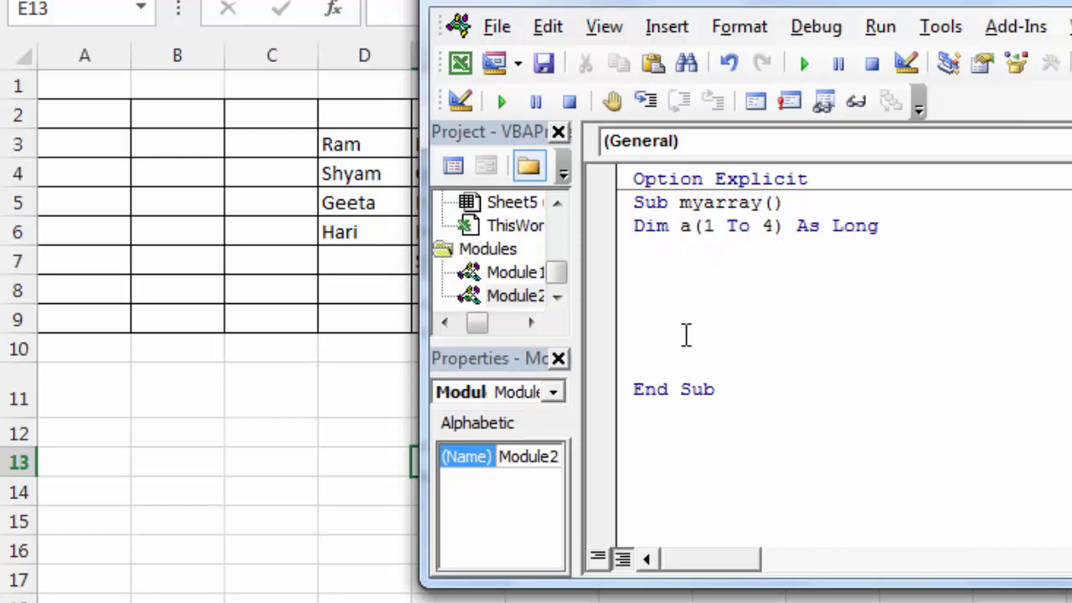
- Enter january, february, march, april and may in A2:A6, then return to the VBA editor
{"action": "left_click", "coordinate": [88, 115]}
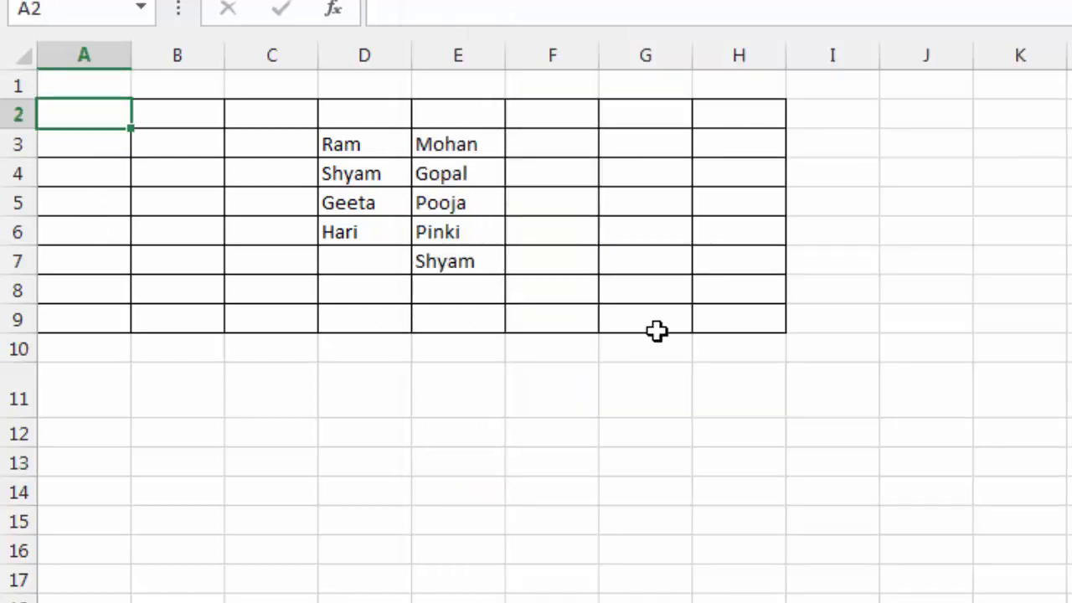
{"action": "type", "text": "january"}
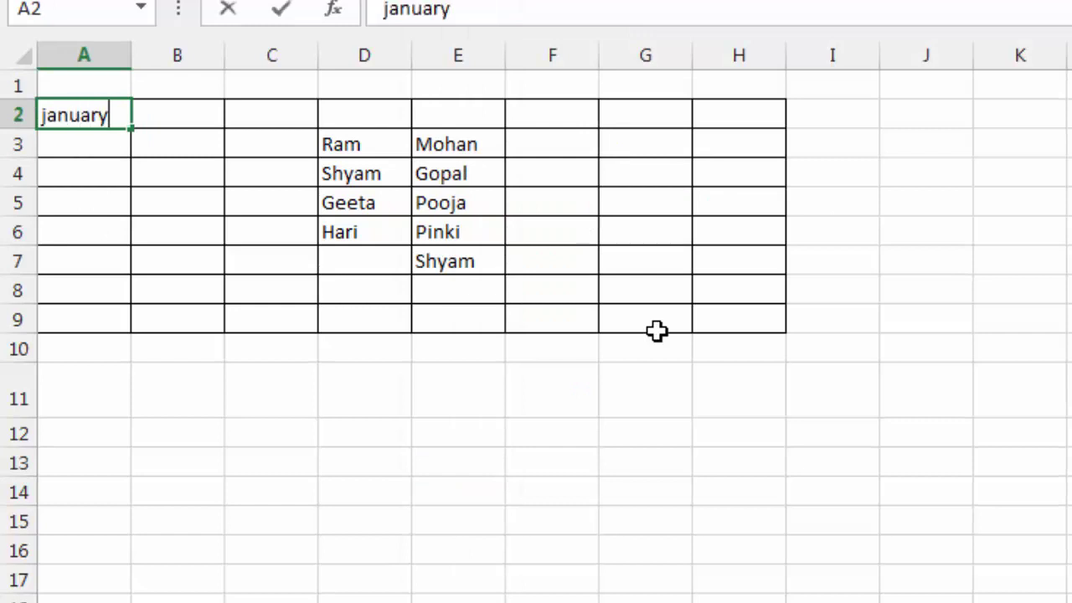
{"action": "key", "text": "Return"}
{"action": "type", "text": "february"}
{"action": "key", "text": "Return"}
{"action": "type", "text": "march"}
{"action": "key", "text": "Return"}
{"action": "type", "text": "april"}
{"action": "key", "text": "Return"}
{"action": "type", "text": "may"}
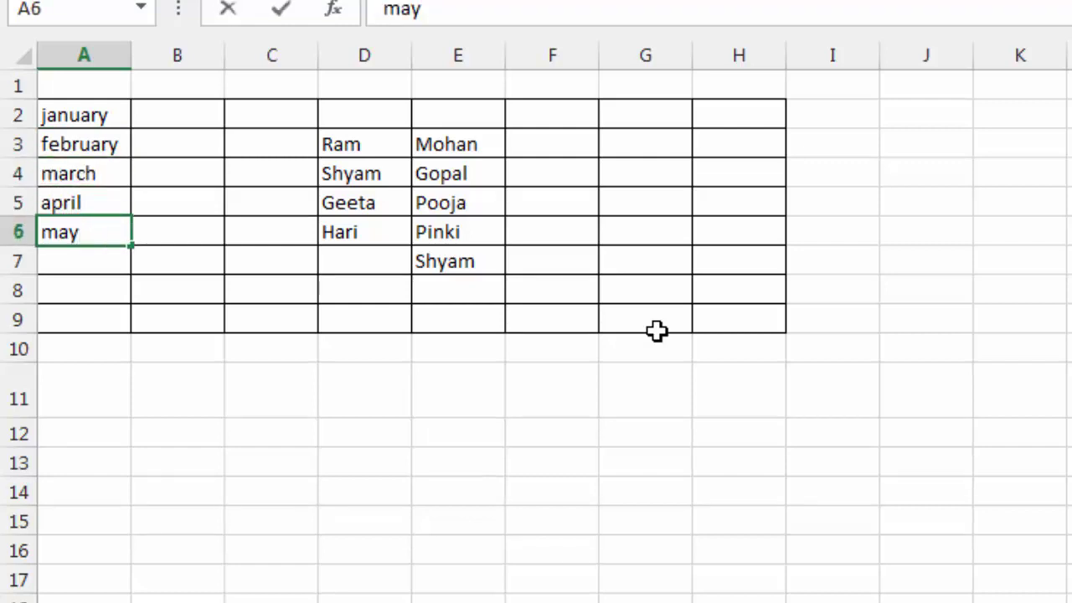
{"action": "key", "text": "Return"}
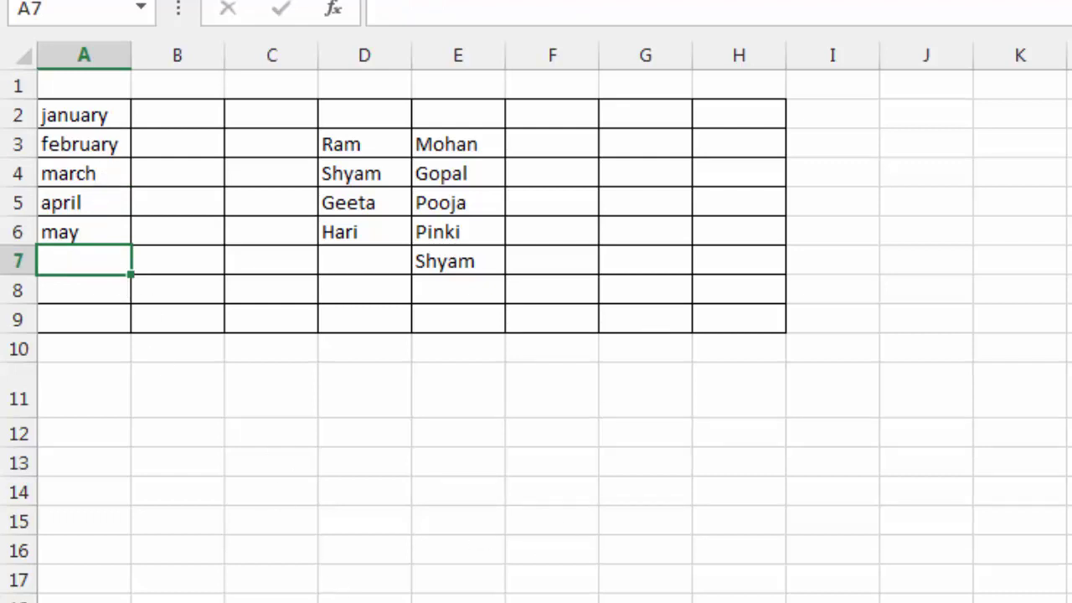
{"action": "key", "text": "alt+F11"}
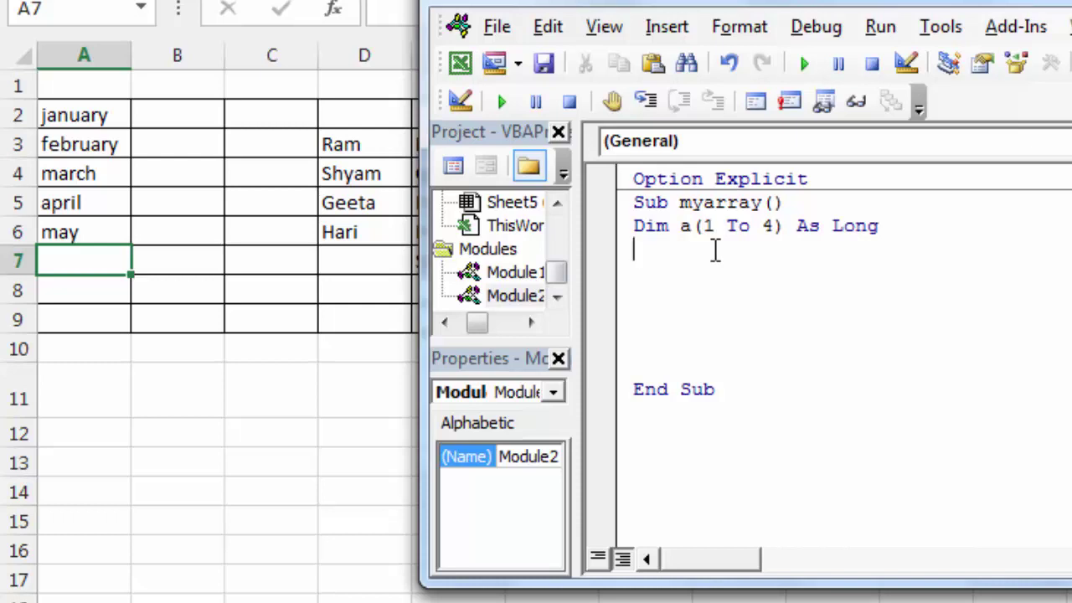
- Replace the Long array line with Dim month(0 To 4) As String
{"action": "key", "text": "shift+Up"}
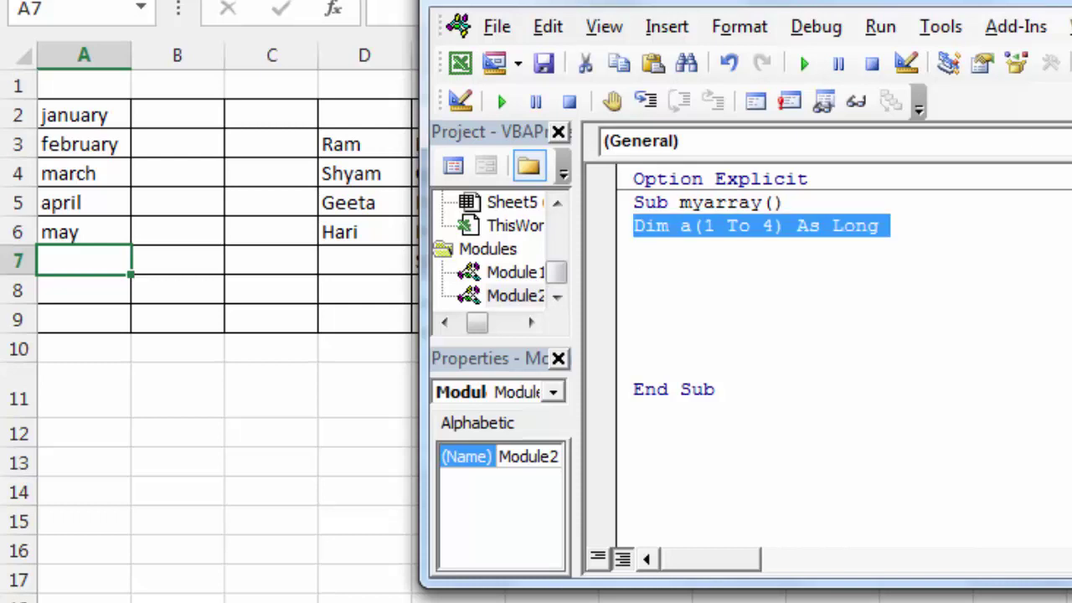
{"action": "type", "text": "dim "}
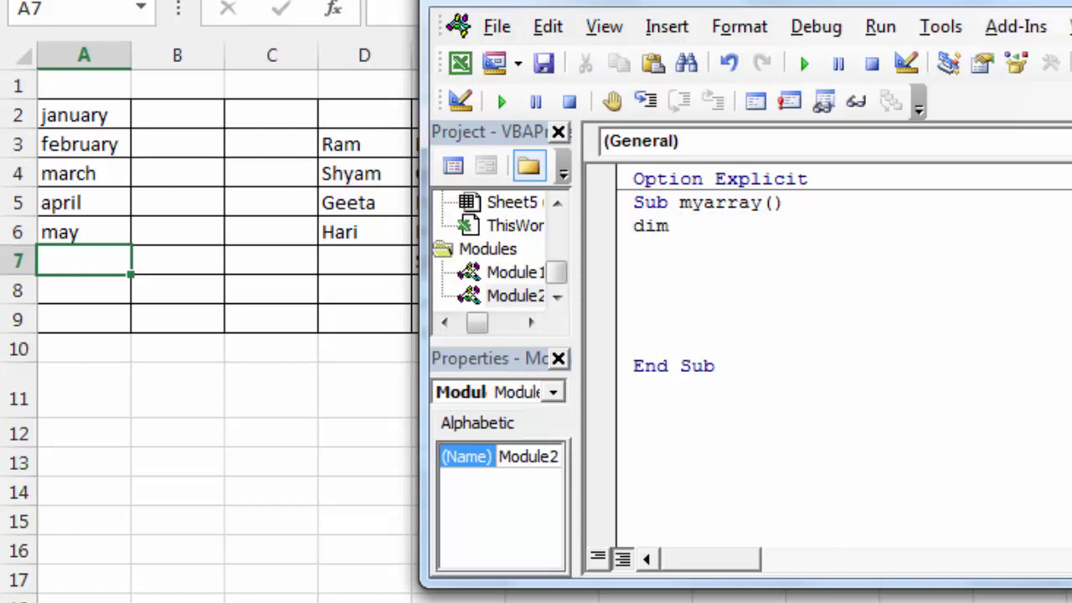
{"action": "type", "text": "month"}
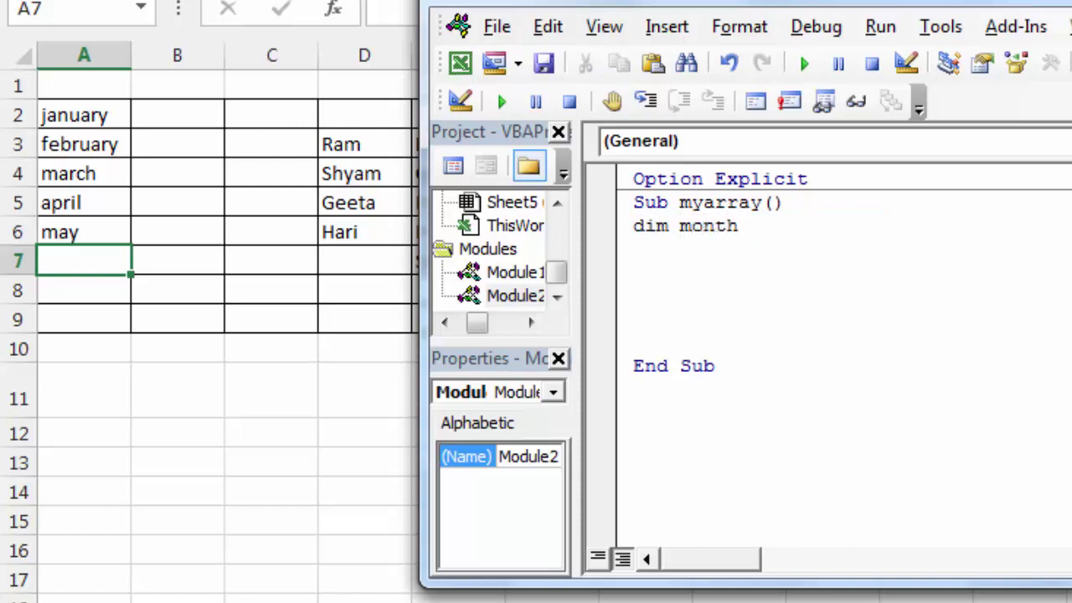
{"action": "type", "text": "("}
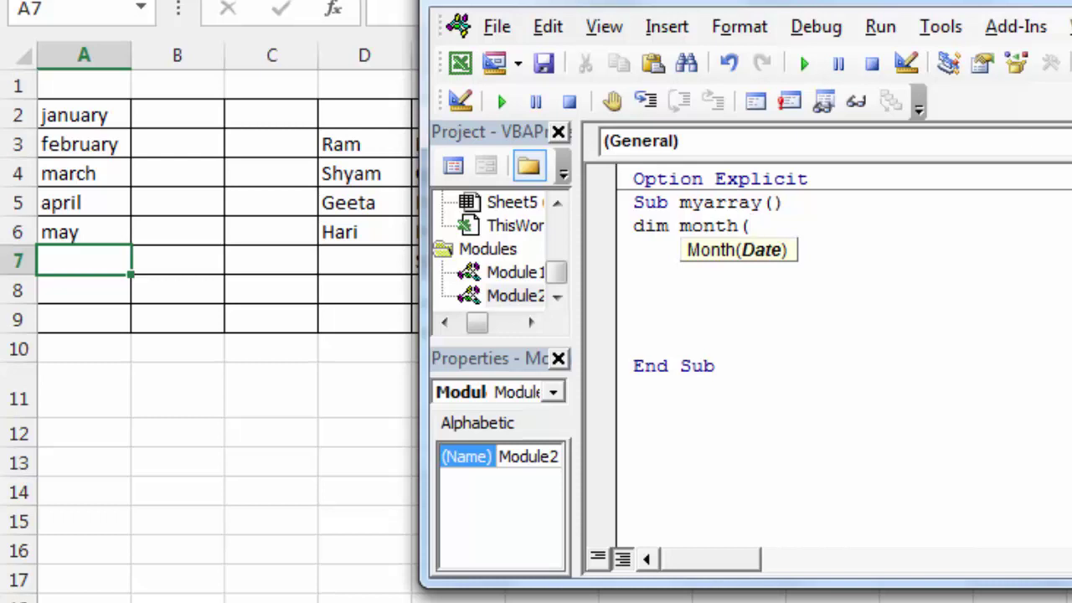
{"action": "type", "text": "0to f"}
{"action": "key", "text": "BackSpace"}
{"action": "type", "text": "4) a "}
{"action": "type", "text": "s "}
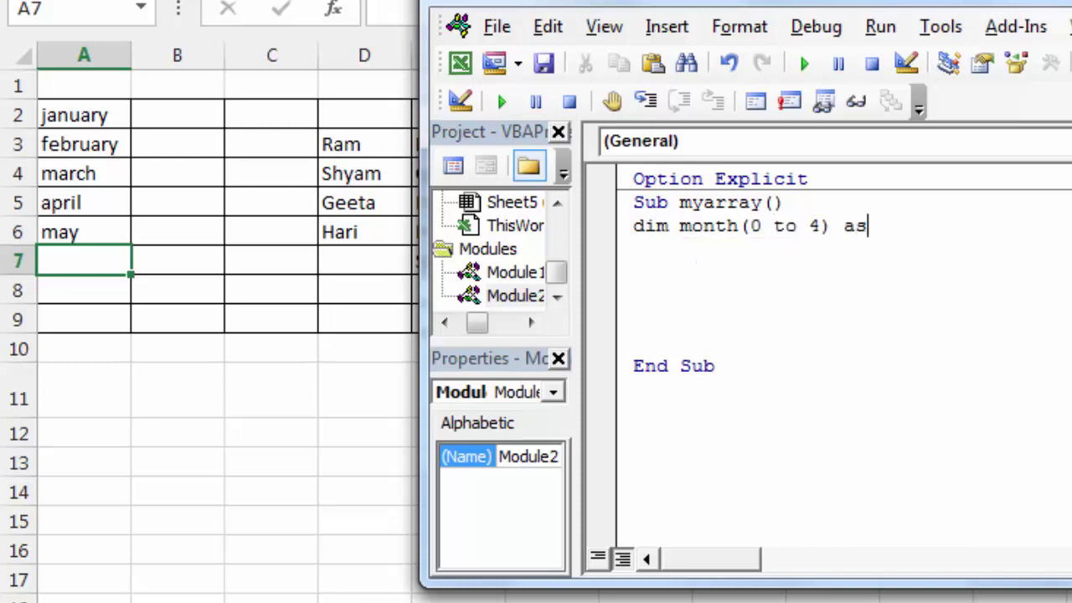
{"action": "type", "text": "st"}
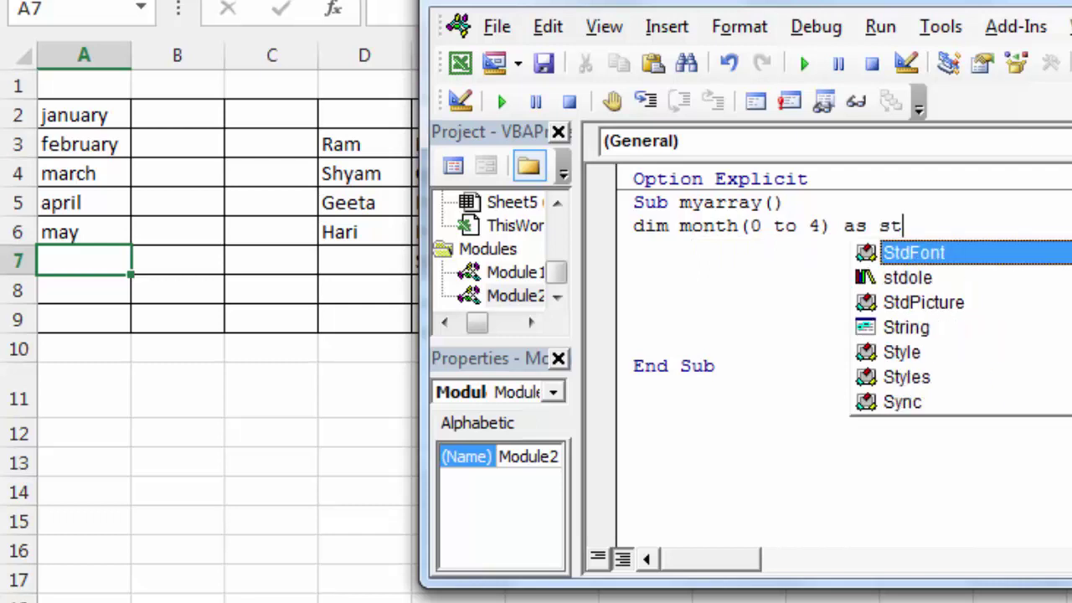
{"action": "type", "text": "ring"}
{"action": "key", "text": "Return"}
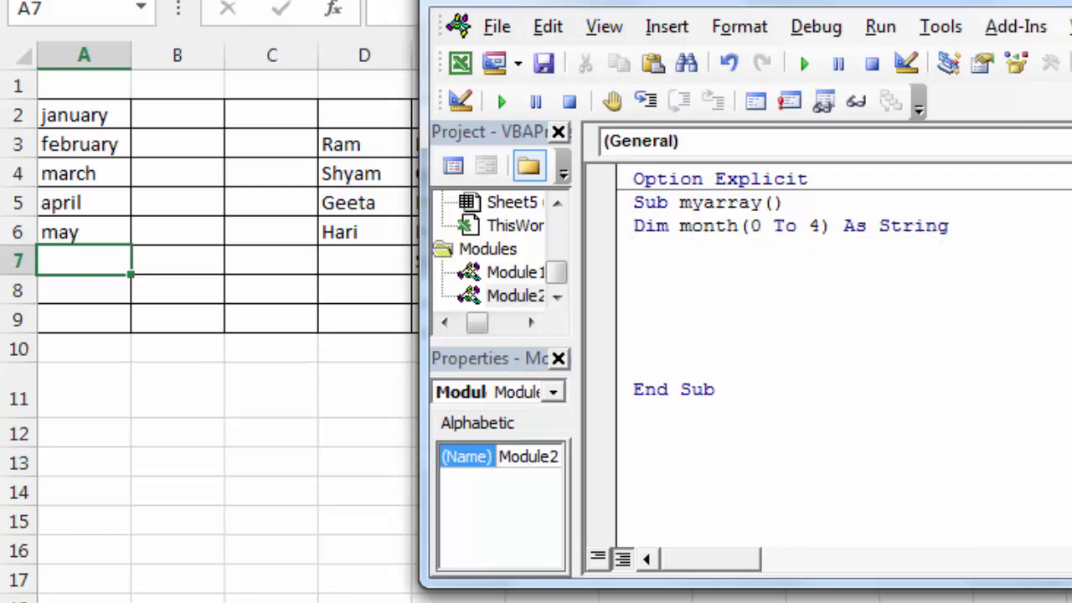
- Declare Dim a As Long, add For a = 0 To 4, and begin an indented month(a) line
{"action": "type", "text": "dim a "}
{"action": "type", "text": "as l"}
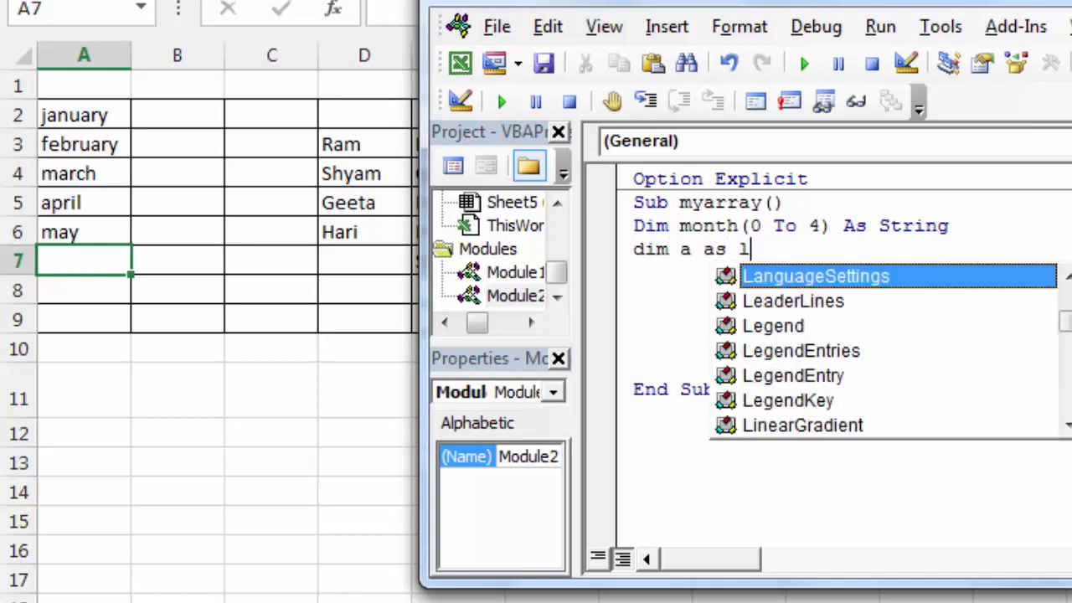
{"action": "type", "text": "ong"}
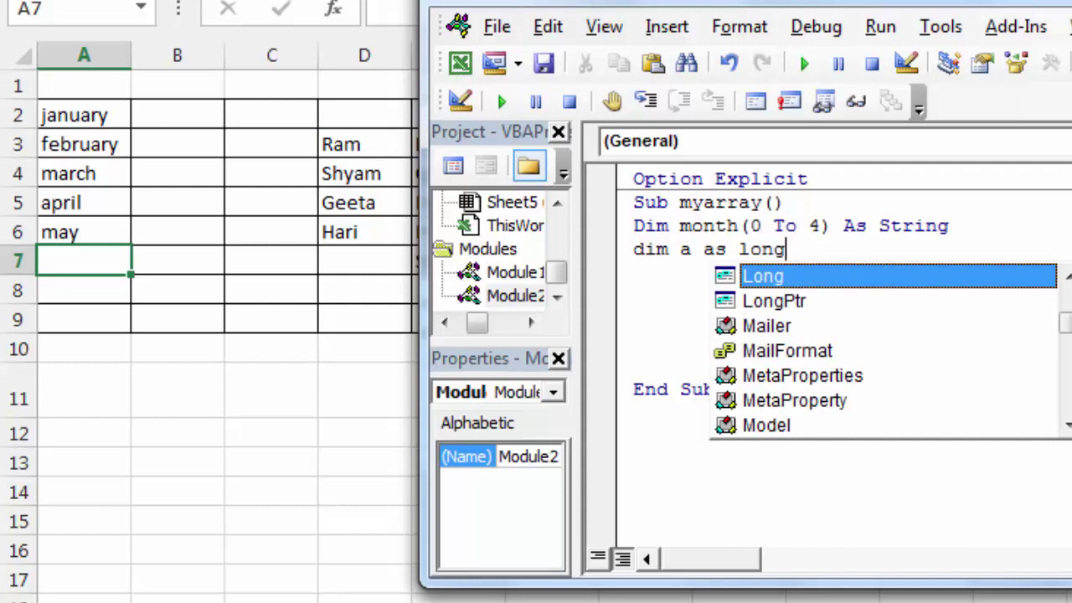
{"action": "key", "text": "Return"}
{"action": "type", "text": "for a"}
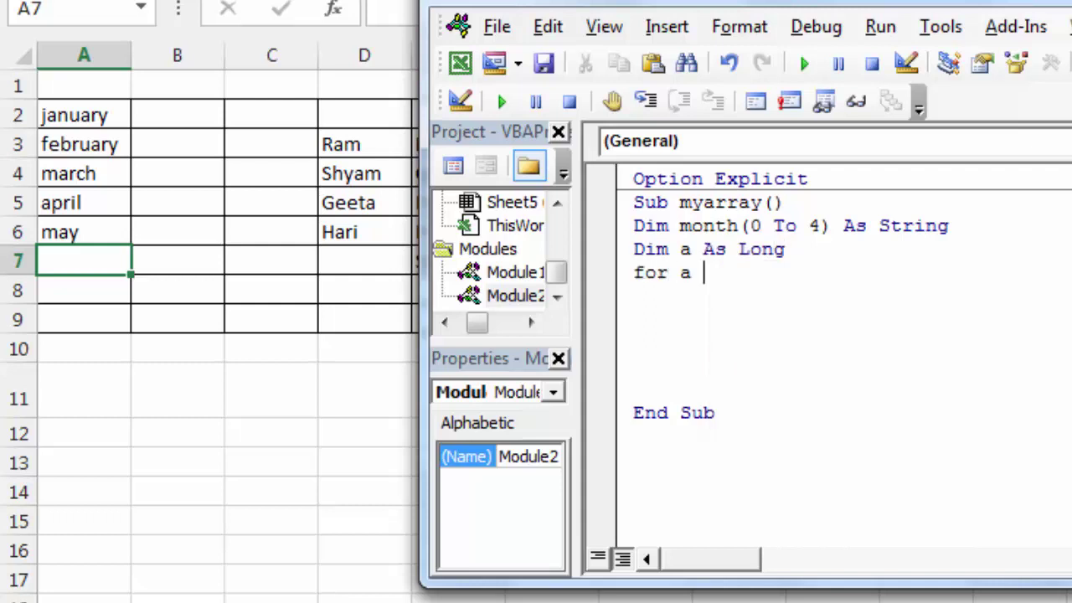
{"action": "type", "text": " ="}
{"action": "type", "text": "0 to "}
{"action": "type", "text": "4"}
{"action": "key", "text": "Return"}
{"action": "key", "text": "Tab"}
{"action": "type", "text": "month"}
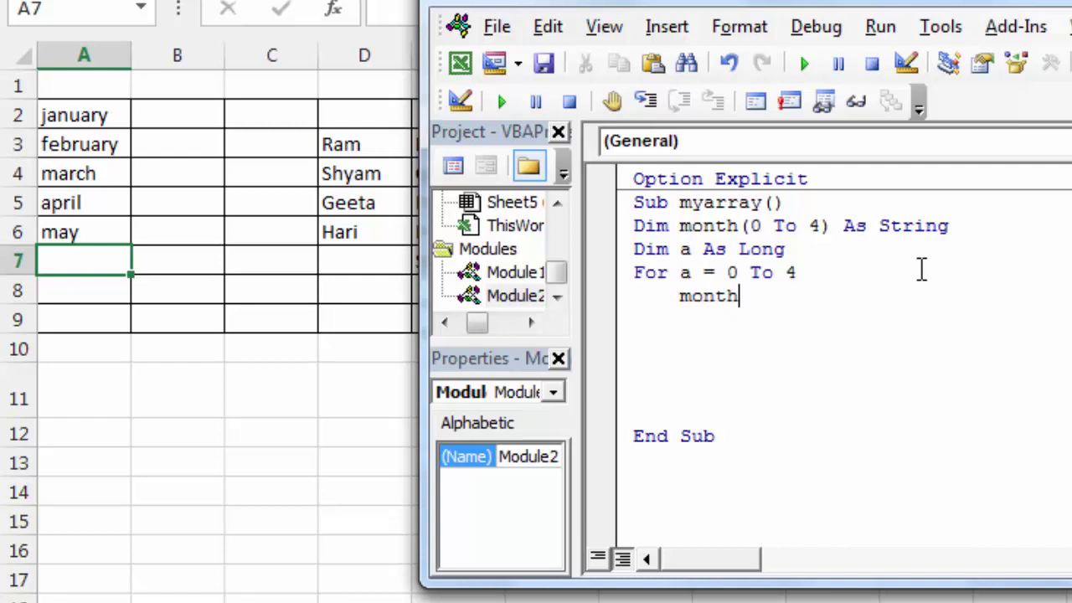
{"action": "type", "text": "("}
{"action": "type", "text": "a)="}
- Delete the empty row 1 so january through may occupy A1:A5
{"action": "left_click", "coordinate": [74, 121]}
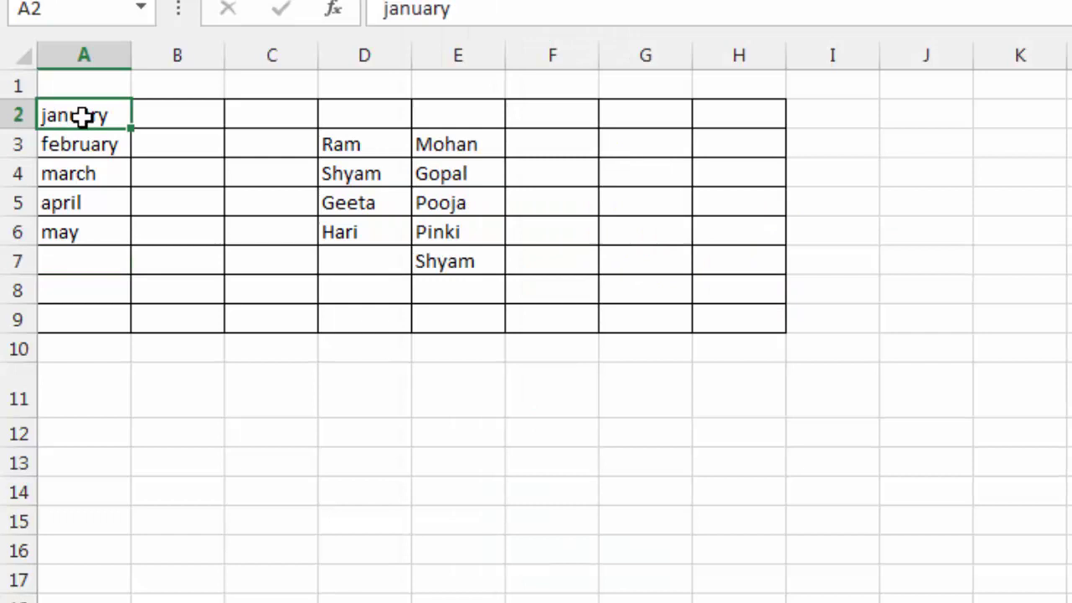
{"action": "left_click", "coordinate": [16, 85]}
{"action": "right_click", "coordinate": [87, 88]}
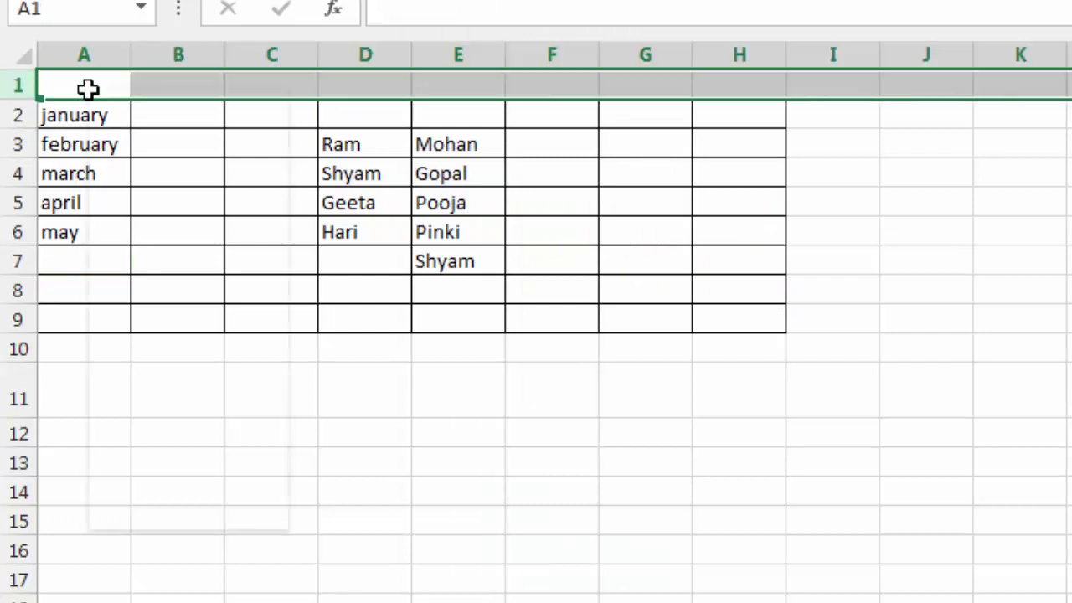
{"action": "left_click", "coordinate": [172, 328]}
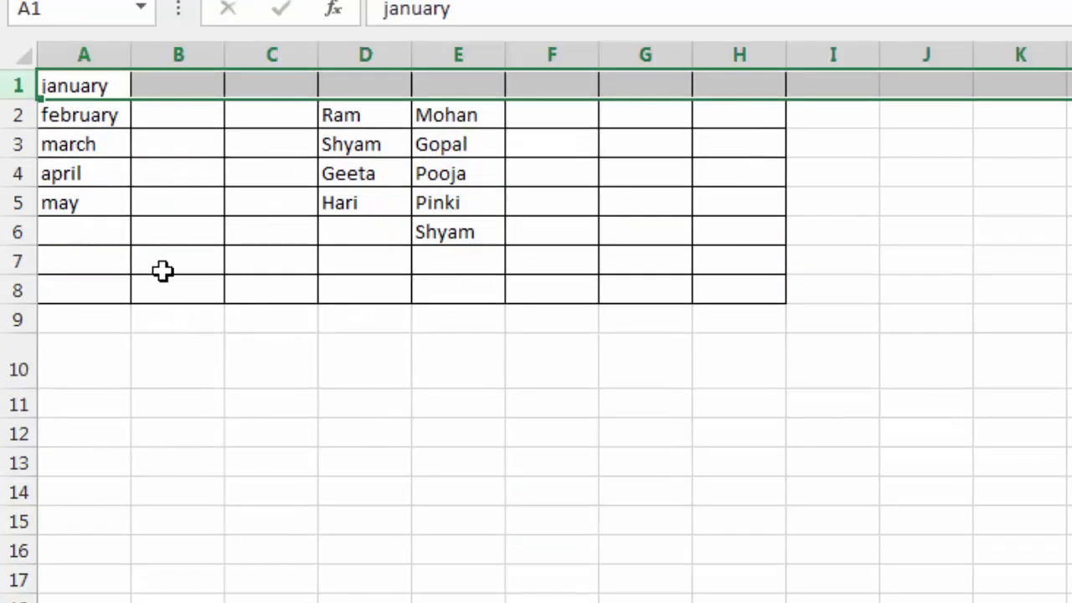
{"action": "left_click", "coordinate": [102, 117]}
{"action": "left_click", "coordinate": [167, 165]}
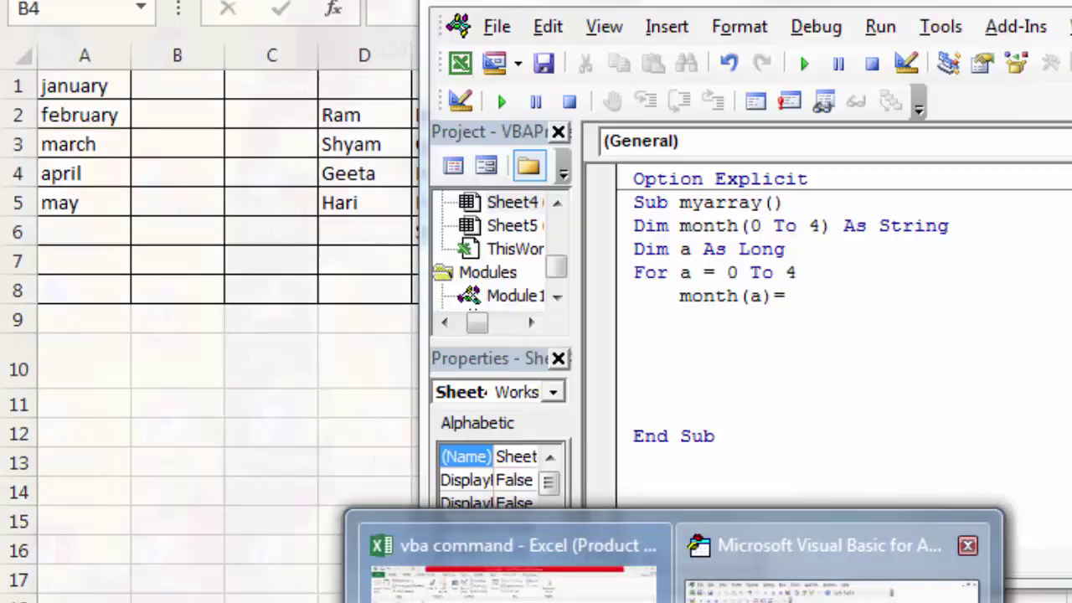
- Finish the loop body as month(a) = Range("a" & a).Value and type 'nest a' above End Sub
{"action": "left_click", "coordinate": [829, 578]}
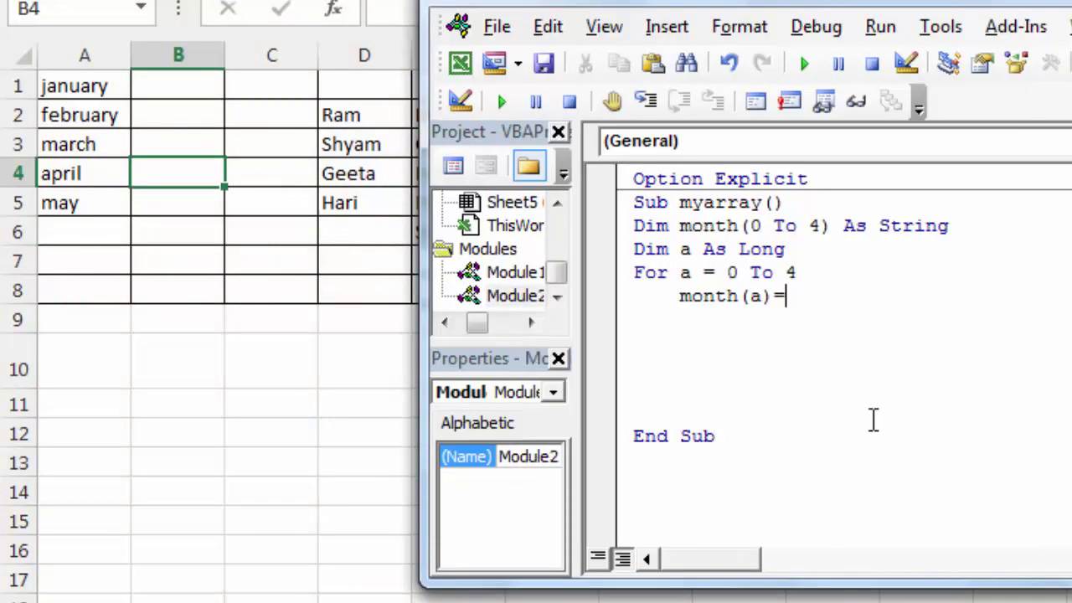
{"action": "type", "text": "range"}
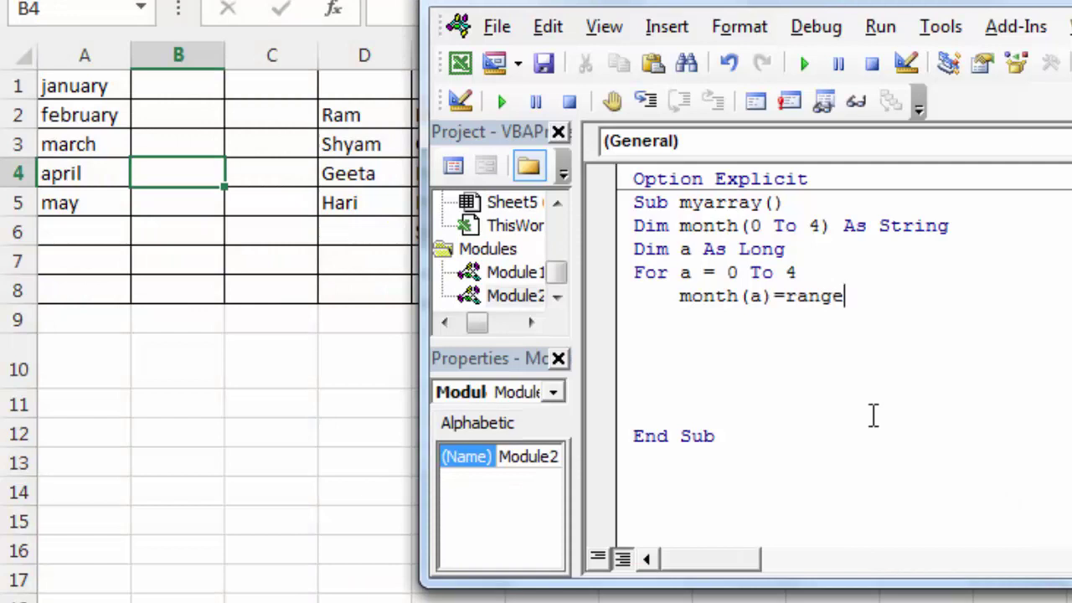
{"action": "type", "text": "(\"a\" "}
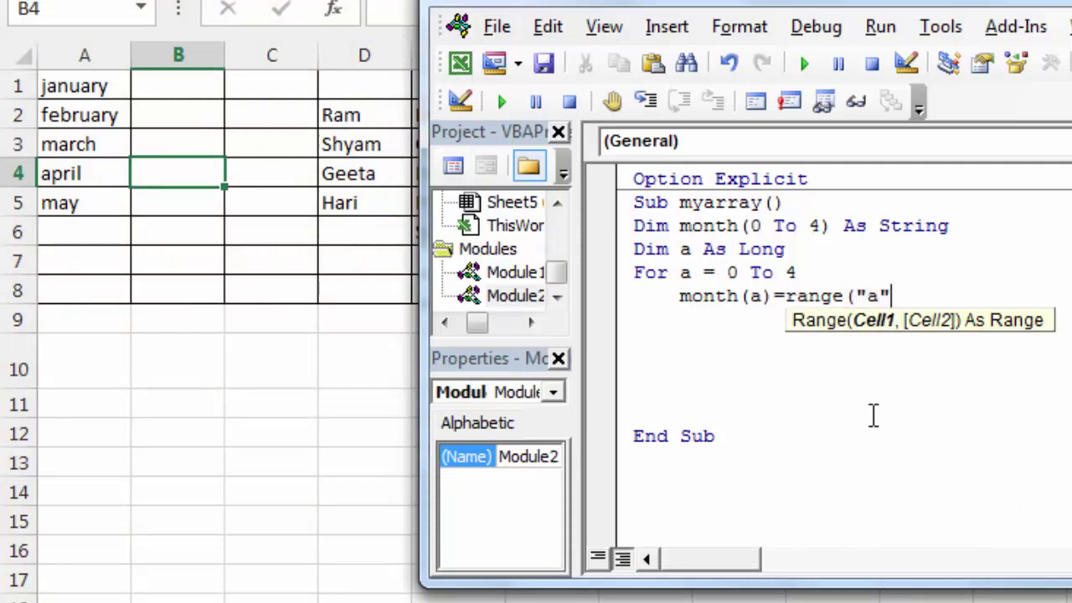
{"action": "type", "text": "&"}
{"action": "type", "text": " a"}
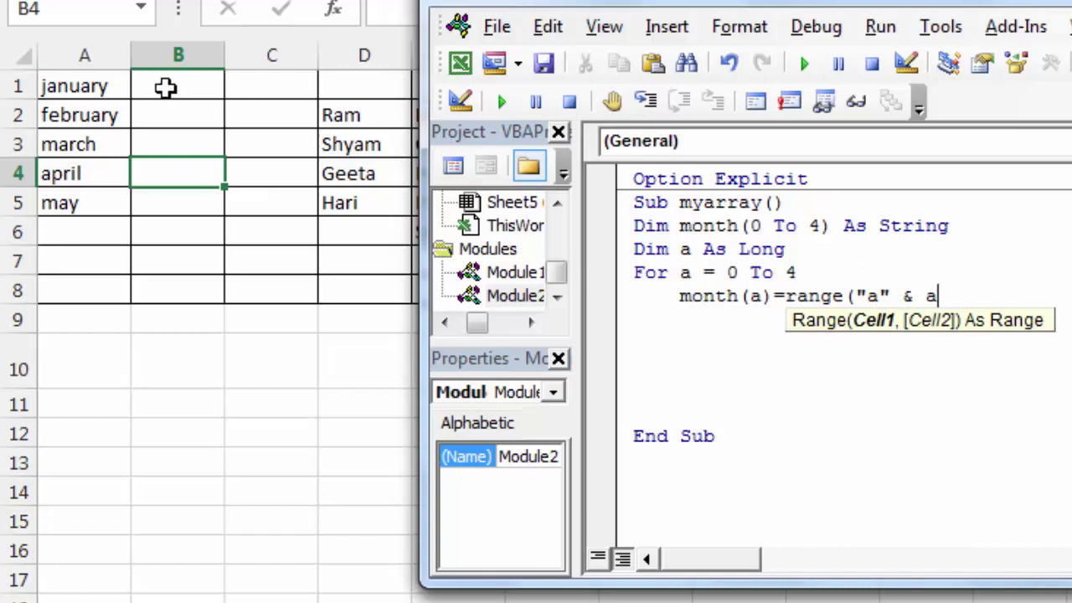
{"action": "key", "text": "Down"}
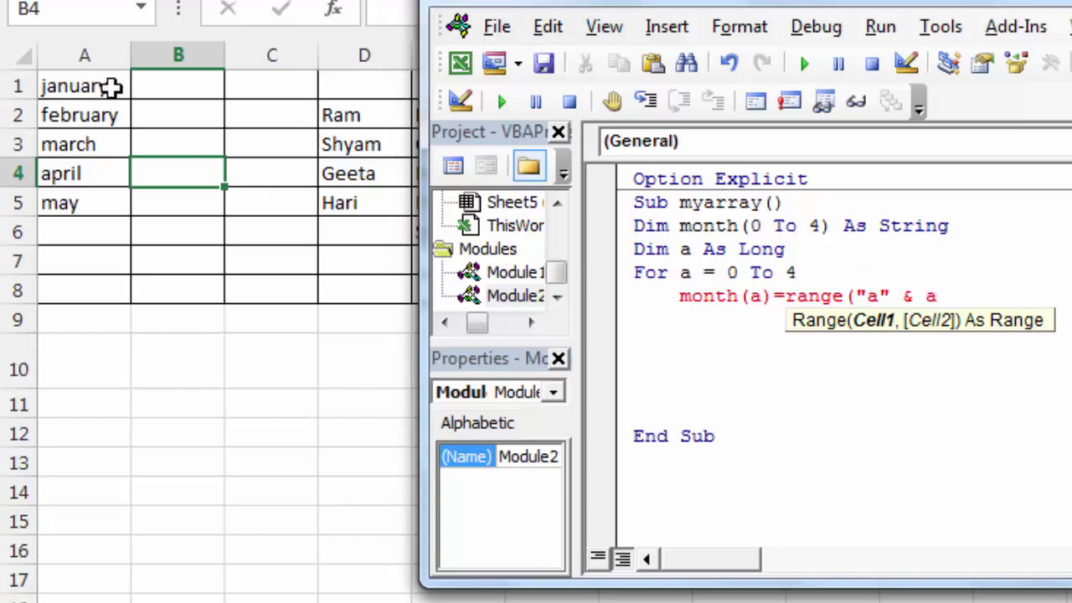
{"action": "left_click", "coordinate": [945, 299]}
{"action": "type", "text": ")"}
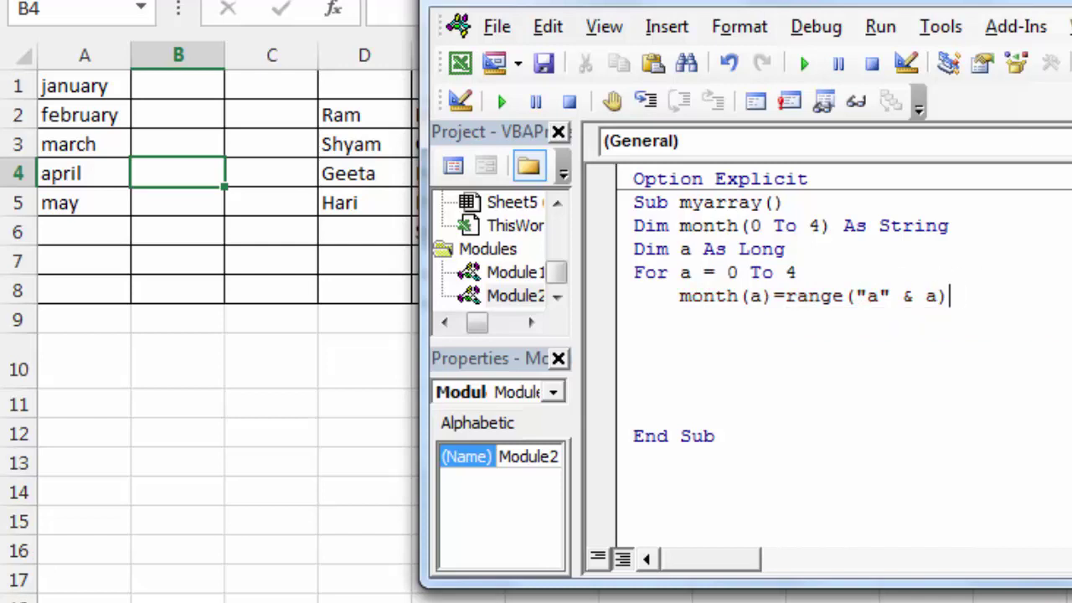
{"action": "type", "text": ".value"}
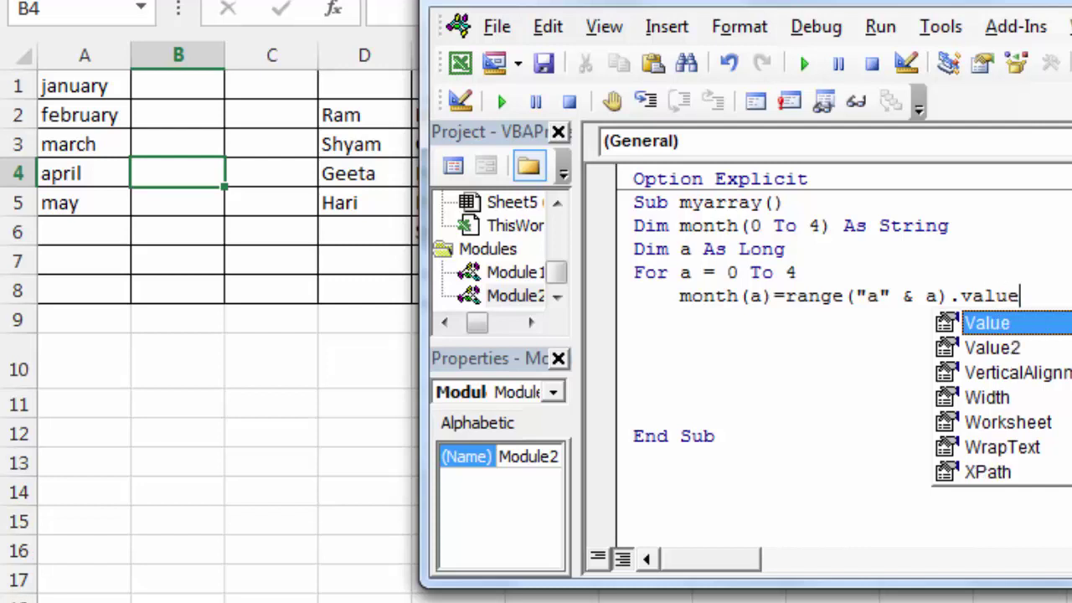
{"action": "key", "text": "Return"}
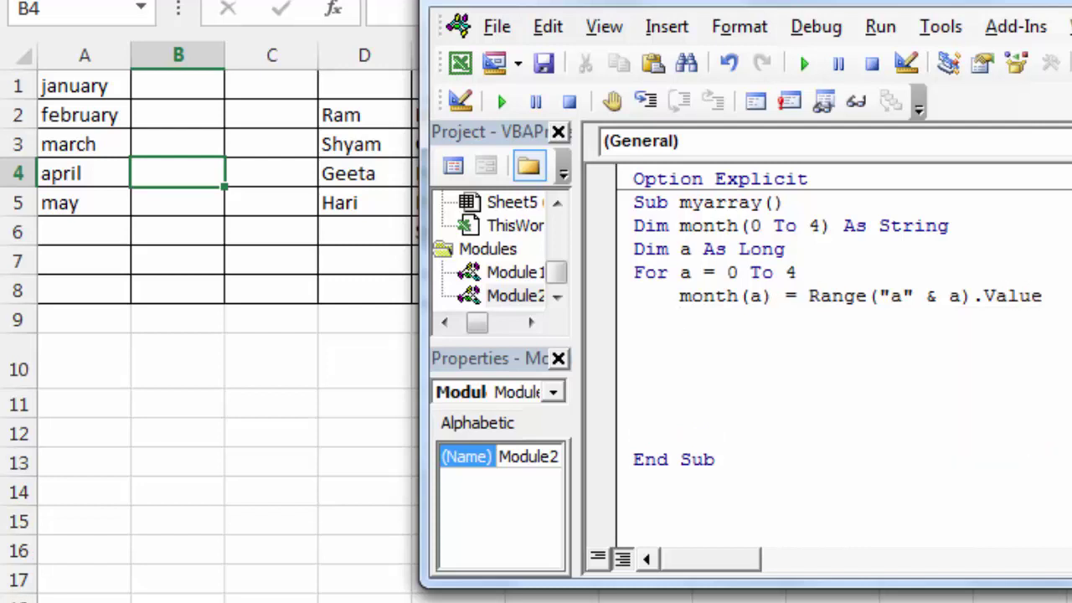
{"action": "type", "text": "nest"}
{"action": "type", "text": " a"}
{"action": "left_click", "coordinate": [1067, 366]}
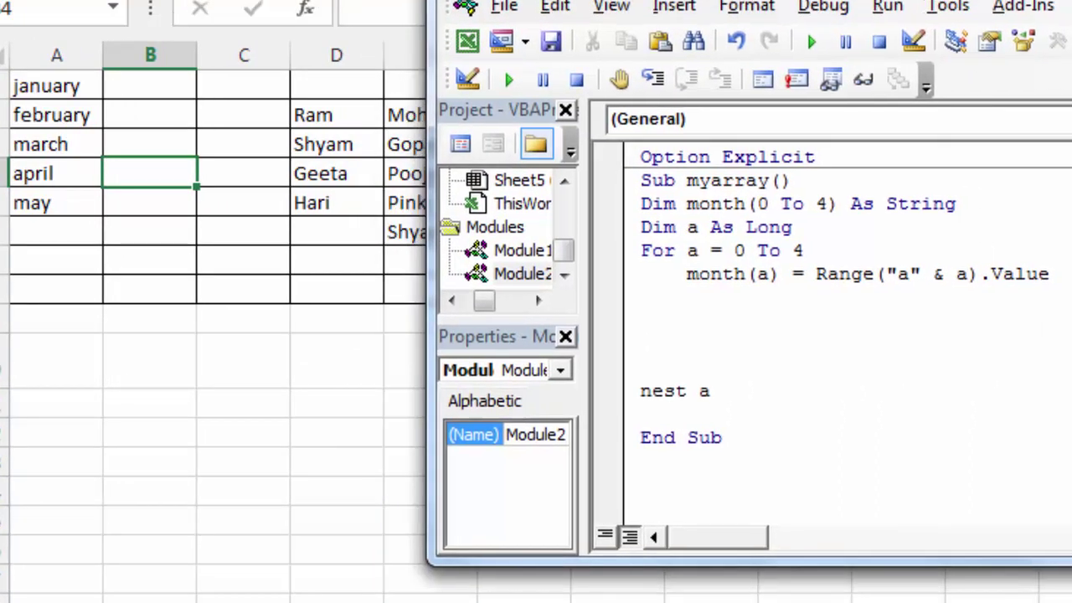
- Show the Locals window and run myarray, which halts with a compile error at nest
{"action": "left_click", "coordinate": [615, 19]}
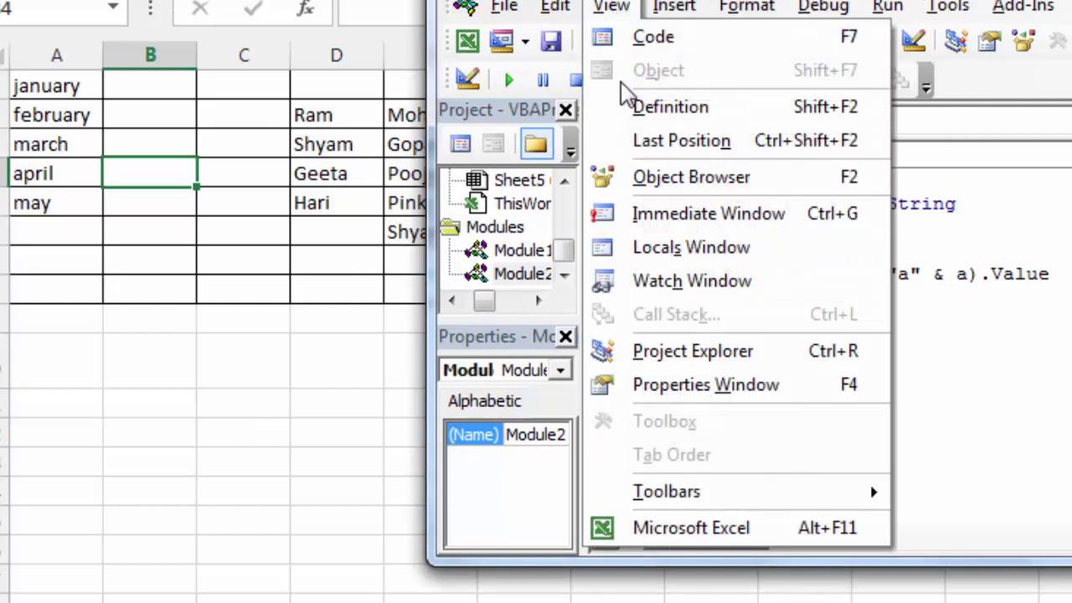
{"action": "left_click", "coordinate": [670, 249]}
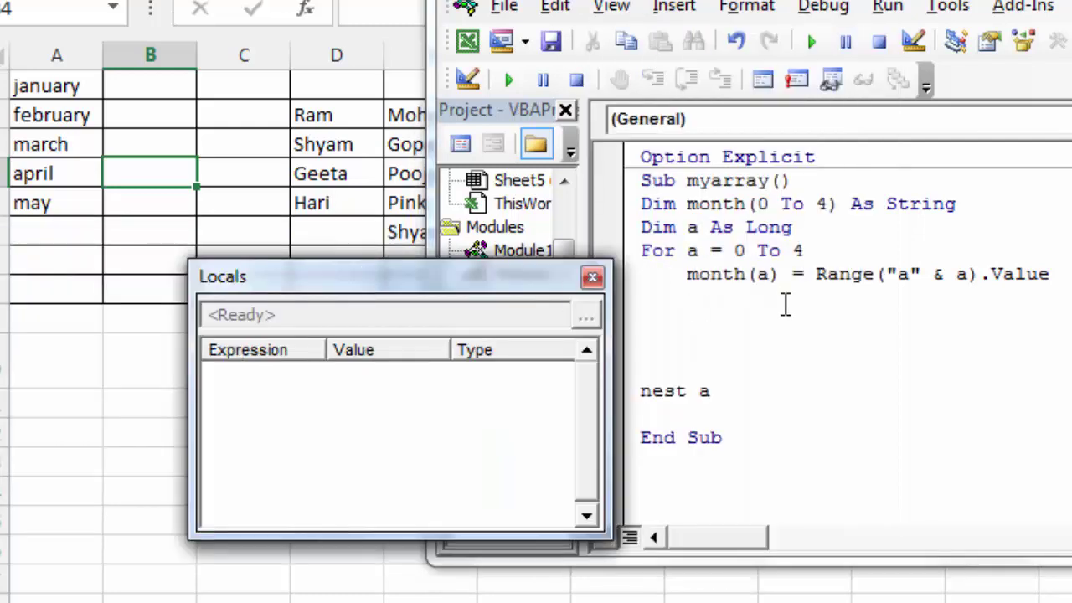
{"action": "left_click", "coordinate": [786, 304]}
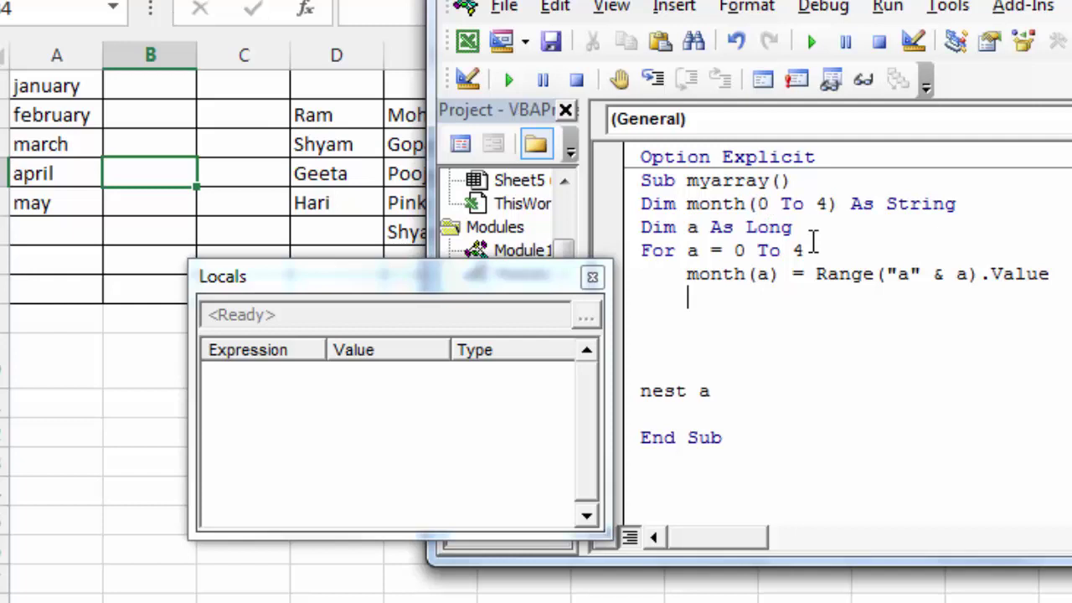
{"action": "key", "text": "F5"}
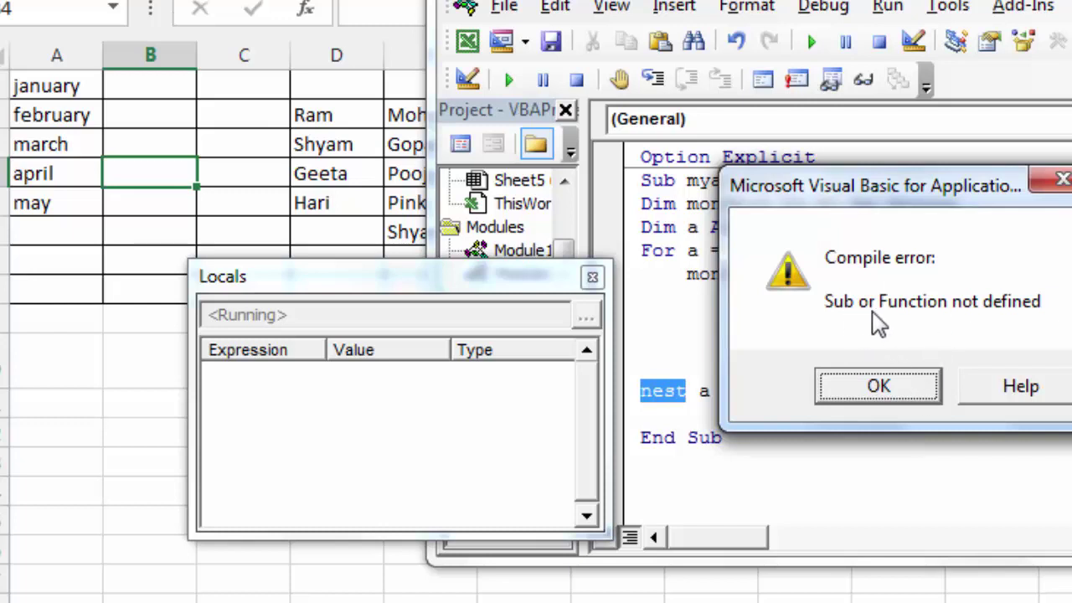
- Dismiss the compile error and correct 'nest a' to 'Next a'
{"action": "left_click", "coordinate": [935, 391]}
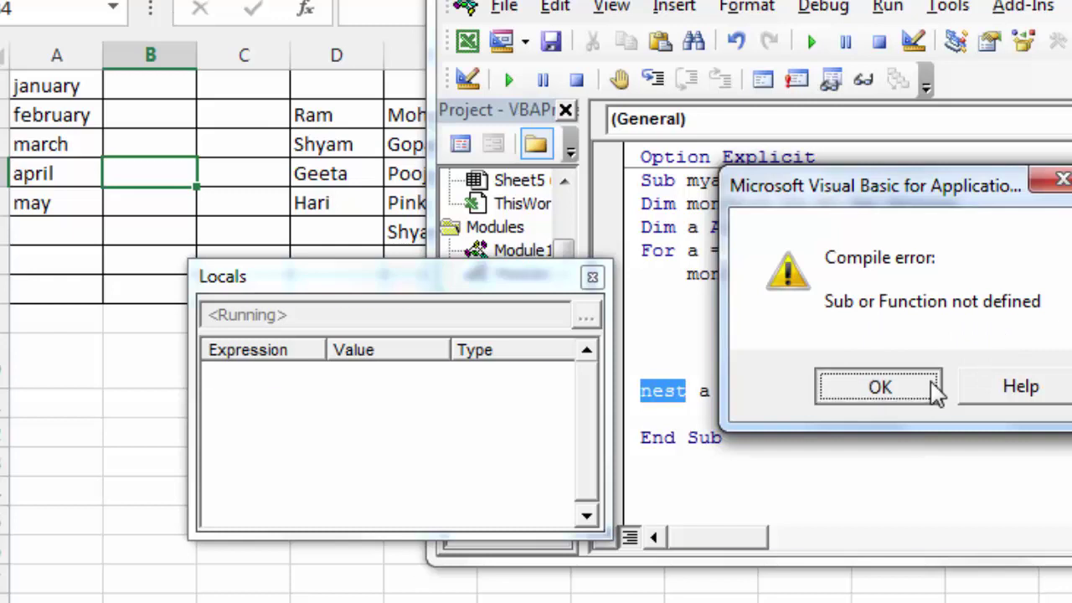
{"action": "left_click", "coordinate": [686, 392]}
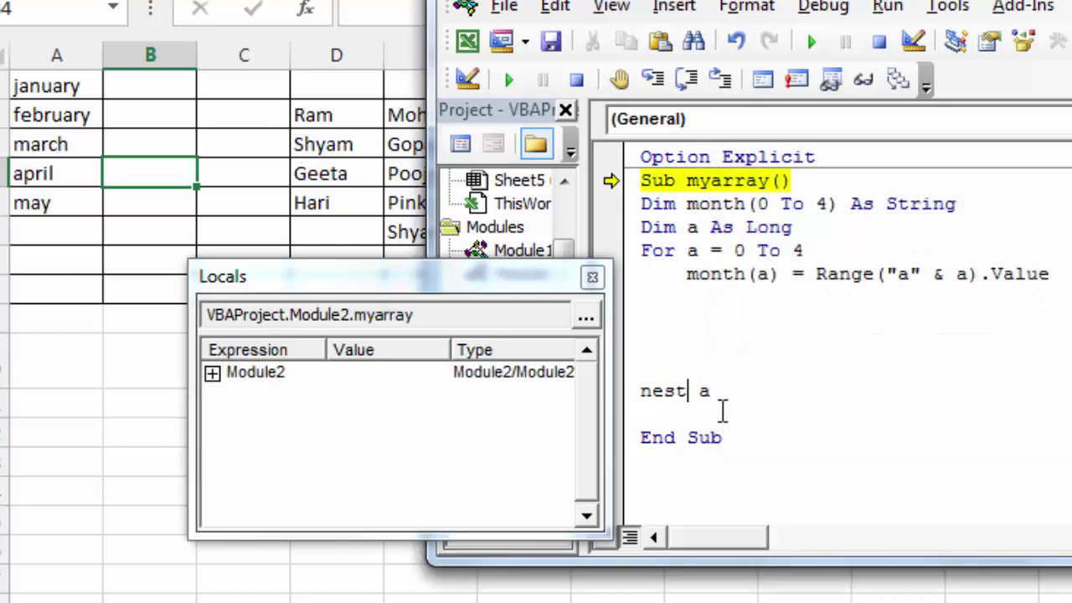
{"action": "key", "text": "Left"}
{"action": "key", "text": "BackSpace"}
{"action": "type", "text": "x"}
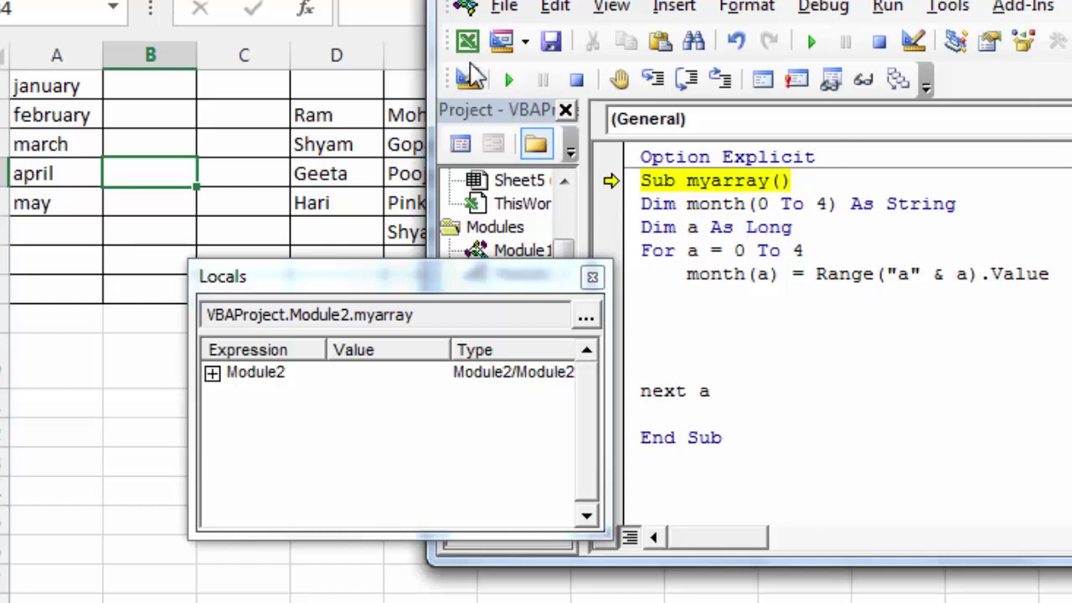
- Reset the paused run and start stepping through myarray again with F8
{"action": "left_click", "coordinate": [469, 81]}
{"action": "left_click", "coordinate": [852, 203]}
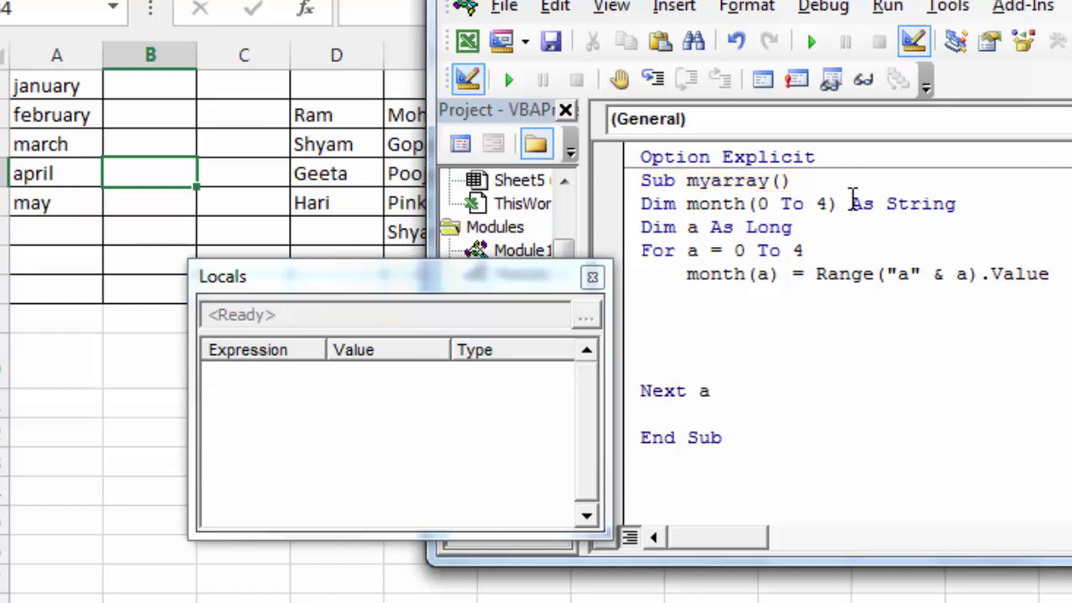
{"action": "key", "text": "F8"}
{"action": "key", "text": "F8"}
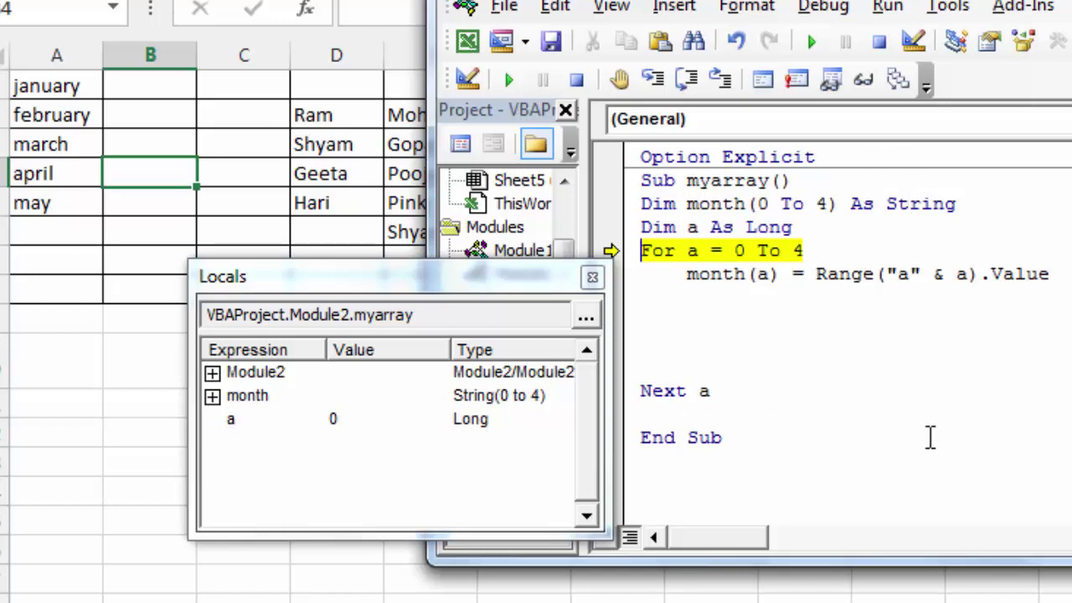
- Step into the Range assignment, hit run-time error 1004, and end the run
{"action": "key", "text": "F8"}
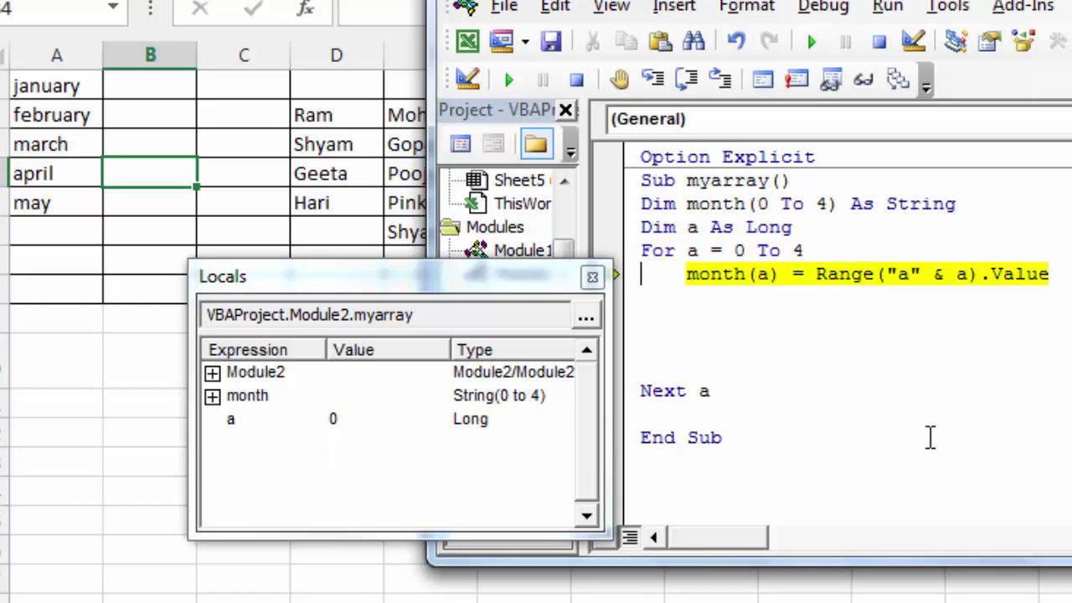
{"action": "key", "text": "F8"}
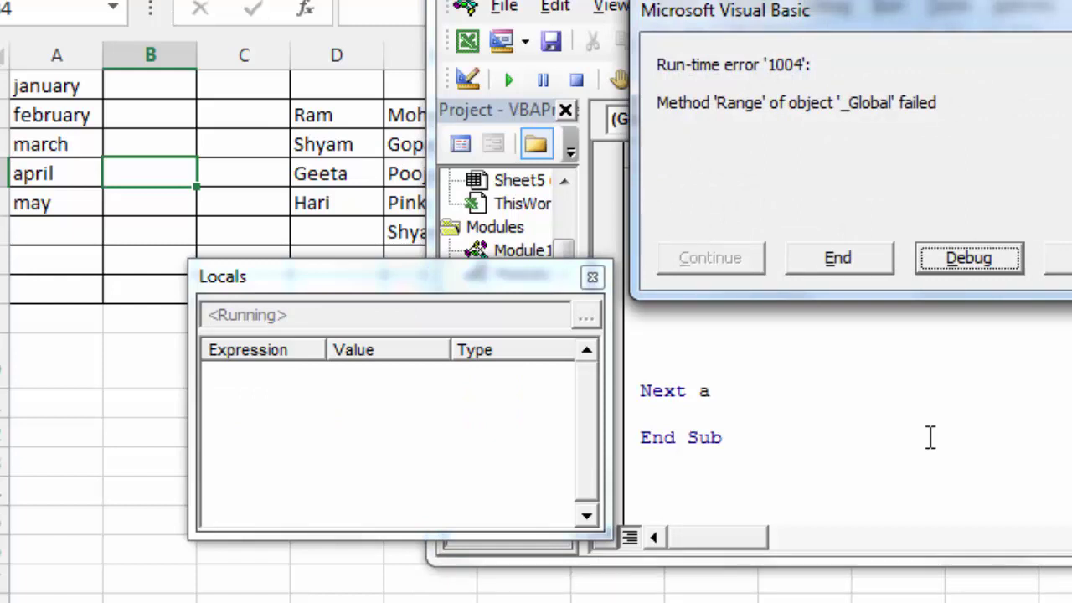
{"action": "left_click", "coordinate": [854, 268]}
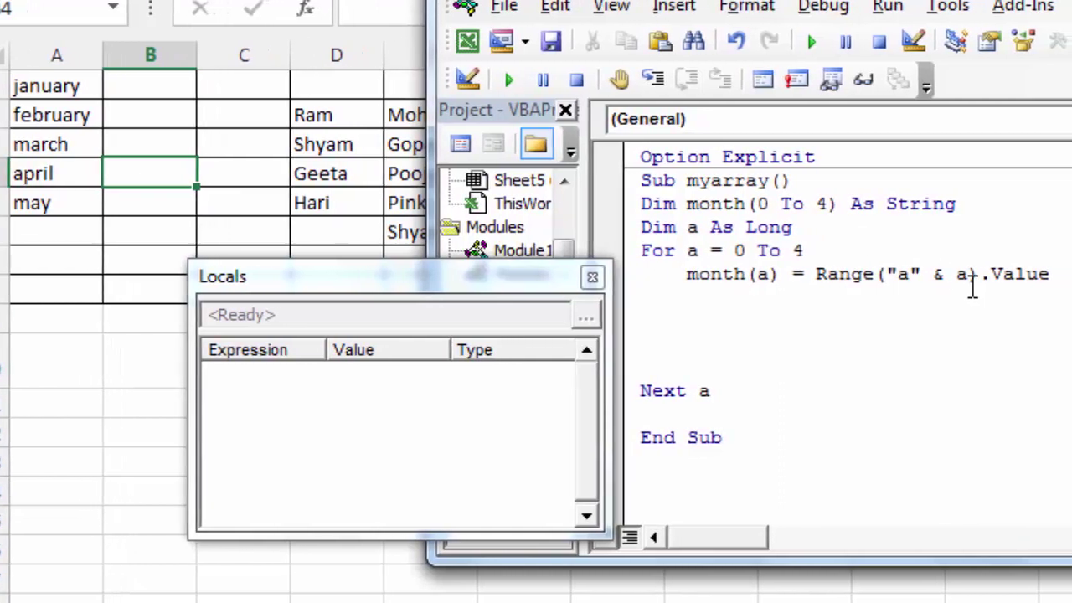
- Change the assignment to Range("a" & a + 1).Value
{"action": "left_click", "coordinate": [969, 275]}
{"action": "type", "text": "+"}
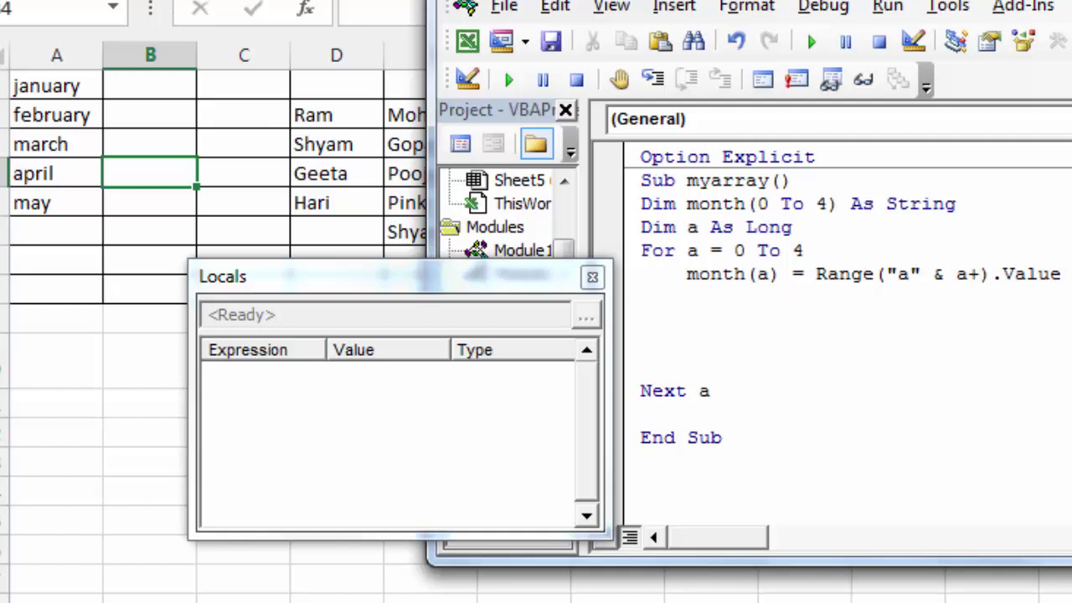
{"action": "type", "text": "1"}
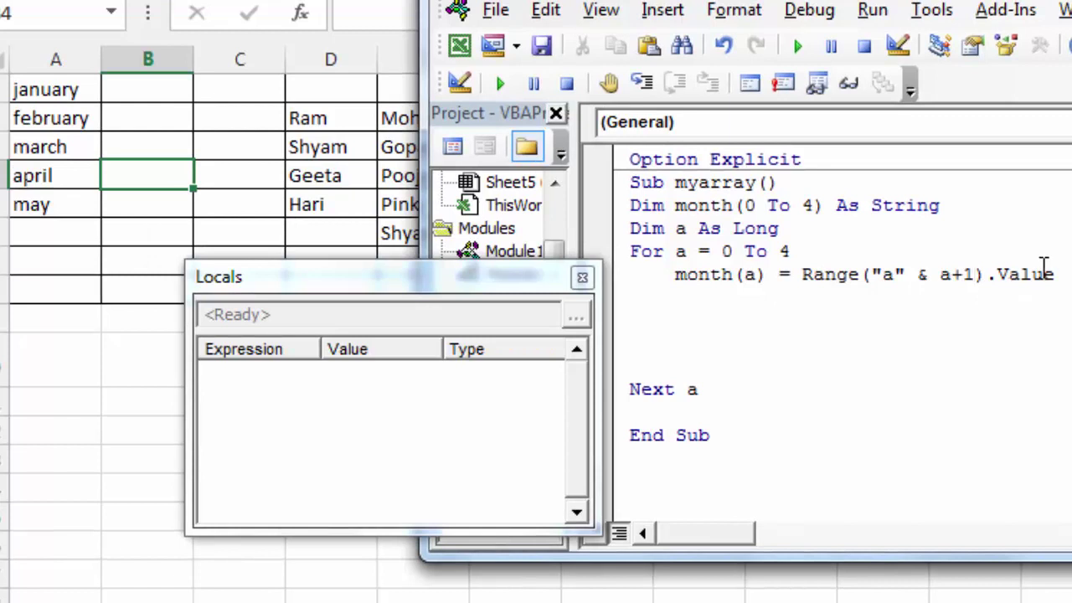
{"action": "left_click", "coordinate": [967, 206]}
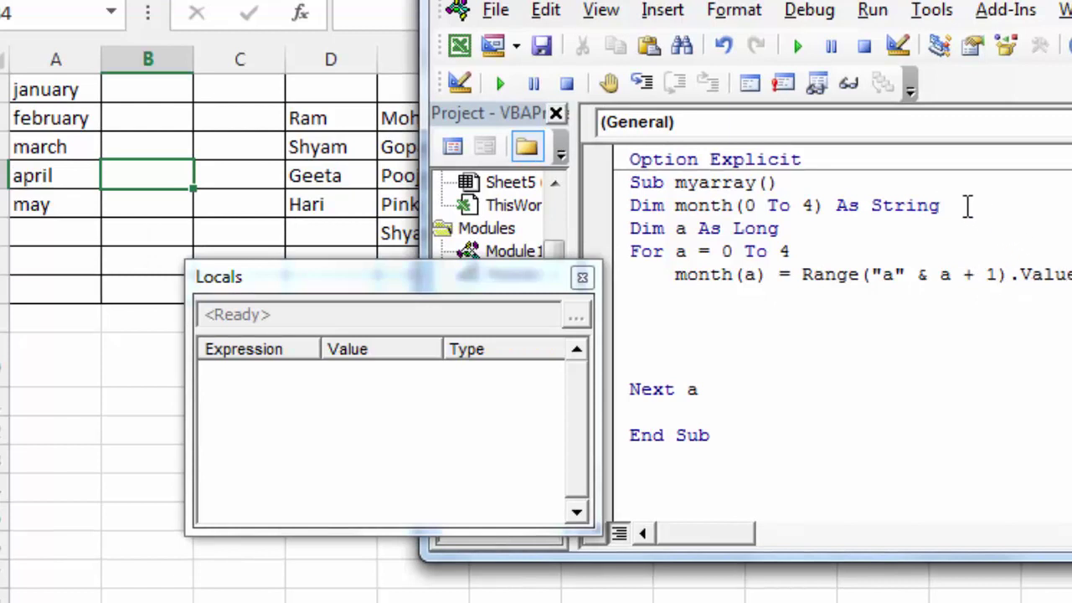
- Step through the loop to End Sub and check month(0)–month(4) hold january to may in Locals
{"action": "key", "text": "F8"}
{"action": "key", "text": "F8"}
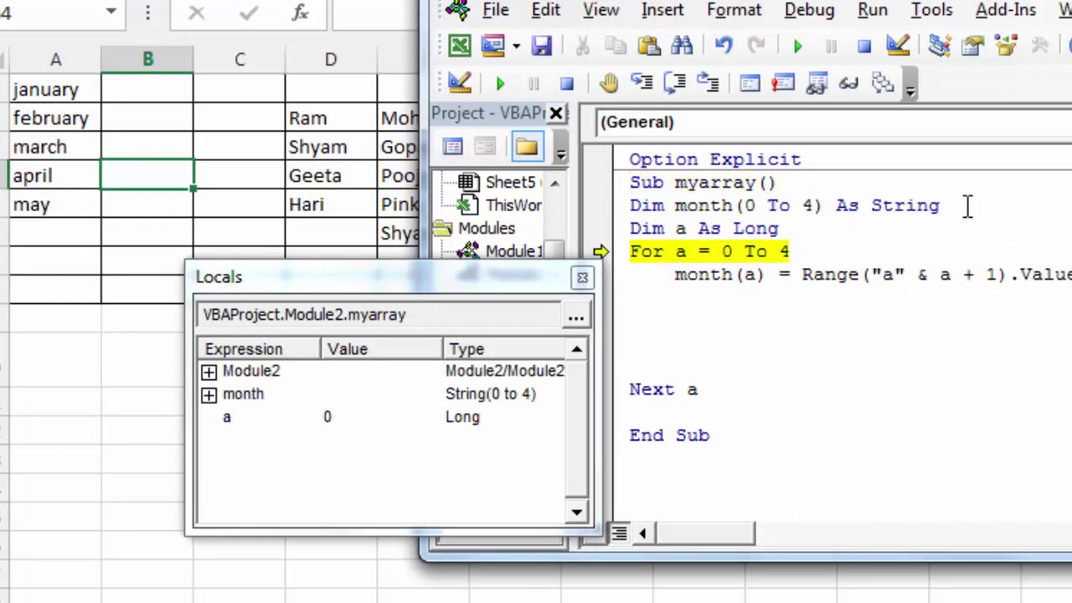
{"action": "key", "text": "F8"}
{"action": "key", "text": "F8"}
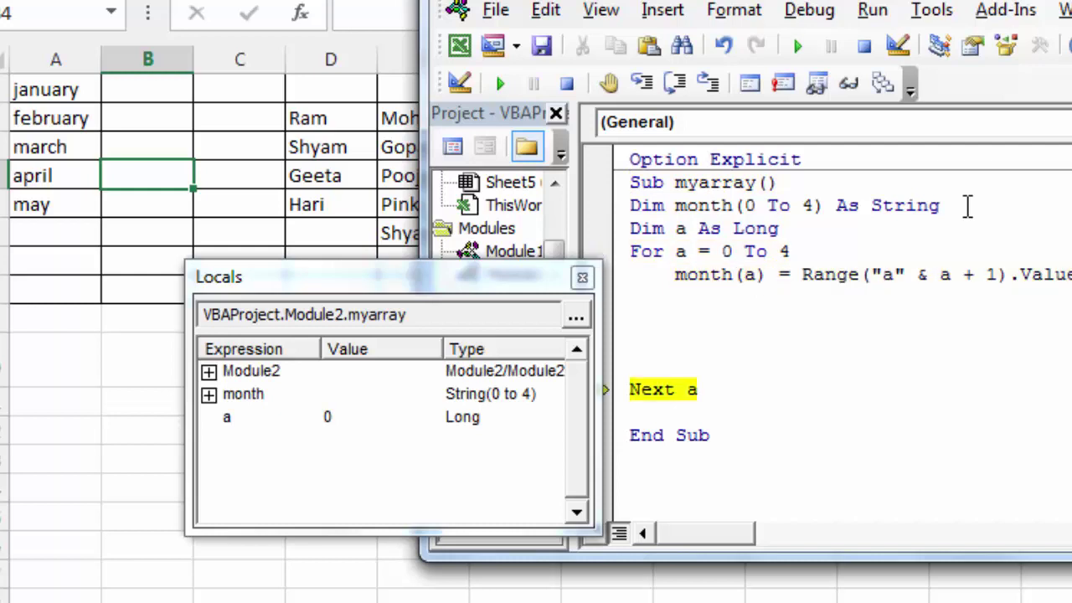
{"action": "key", "text": "F8"}
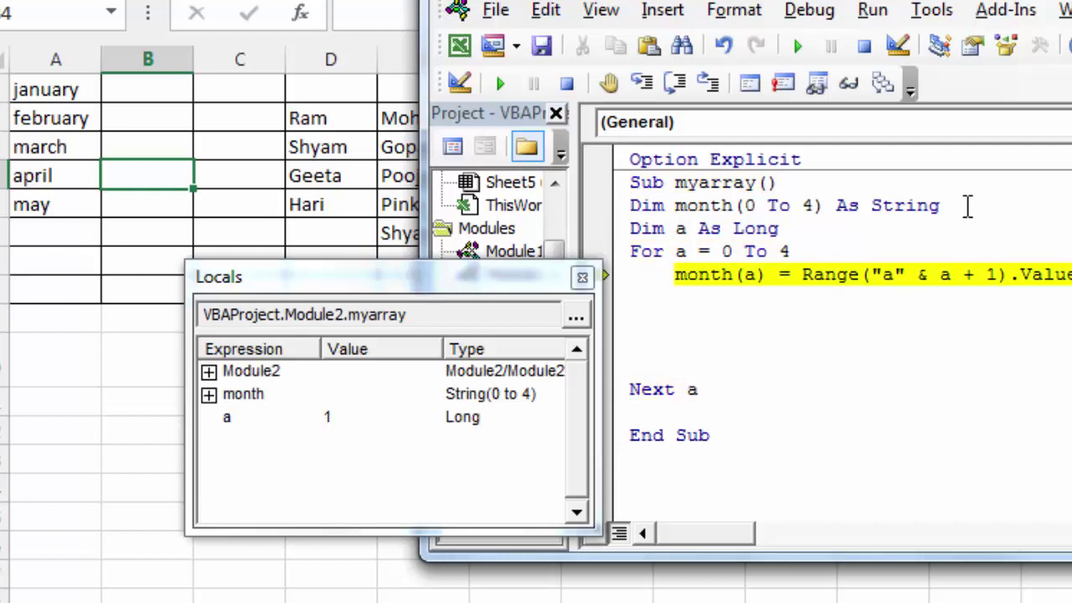
{"action": "key", "text": "F8"}
{"action": "key", "text": "F8"}
{"action": "key", "text": "F8"}
{"action": "key", "text": "F8"}
{"action": "key", "text": "F8"}
{"action": "key", "text": "F8"}
{"action": "key", "text": "F8"}
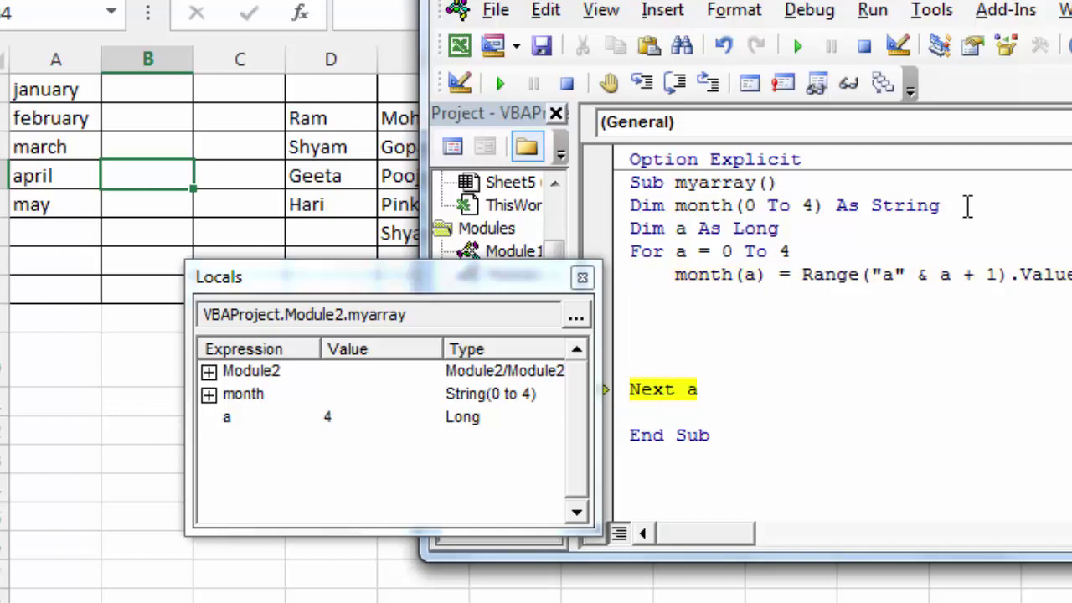
{"action": "left_click", "coordinate": [208, 394]}
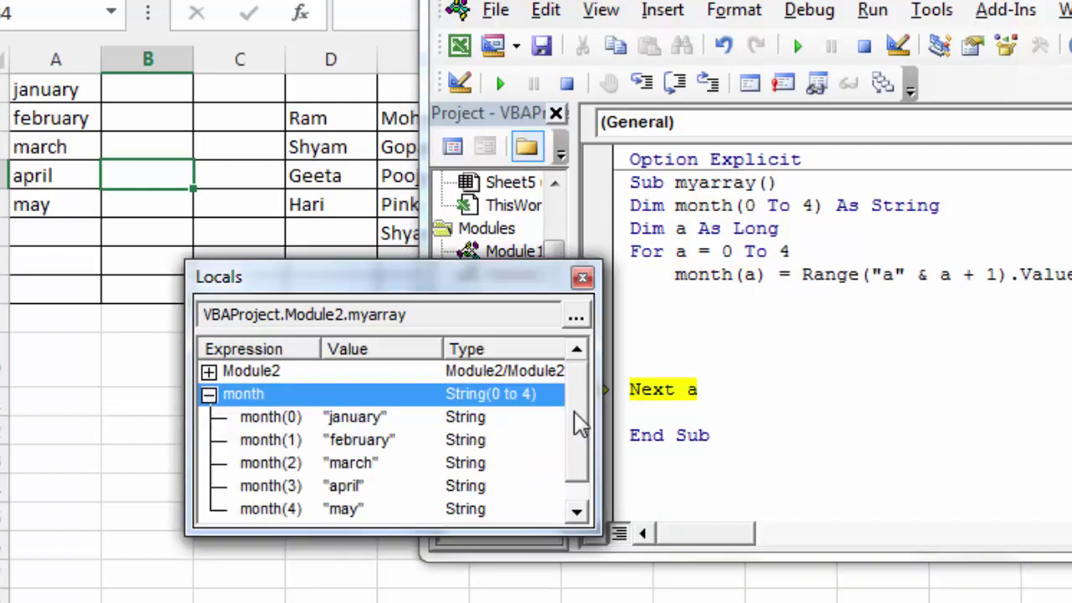
{"action": "scroll", "coordinate": [580, 423], "scroll_direction": "down", "scroll_amount": 1}
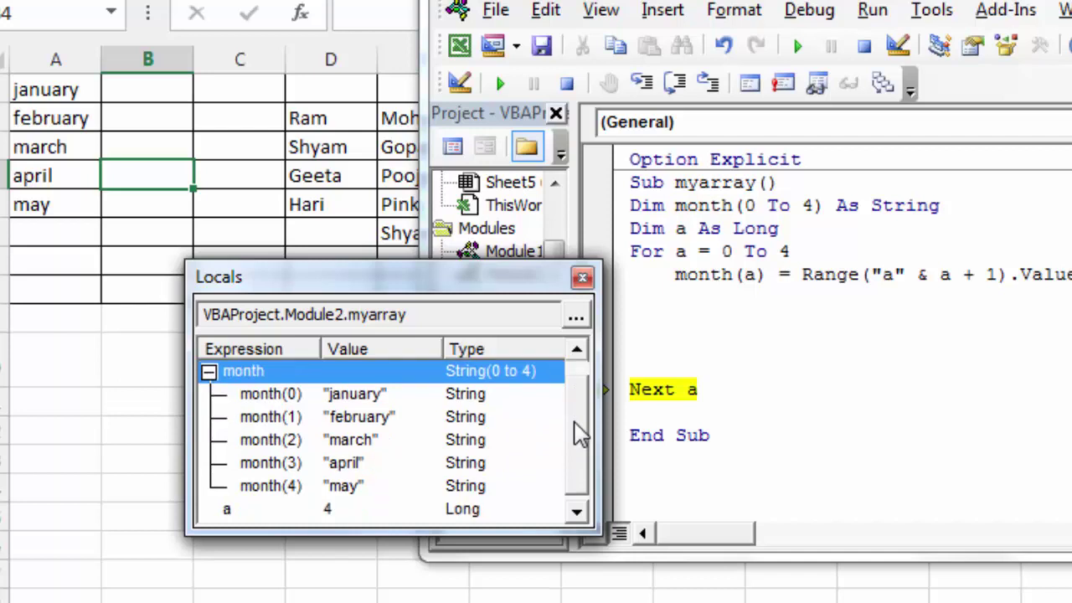
{"action": "left_click", "coordinate": [735, 297]}
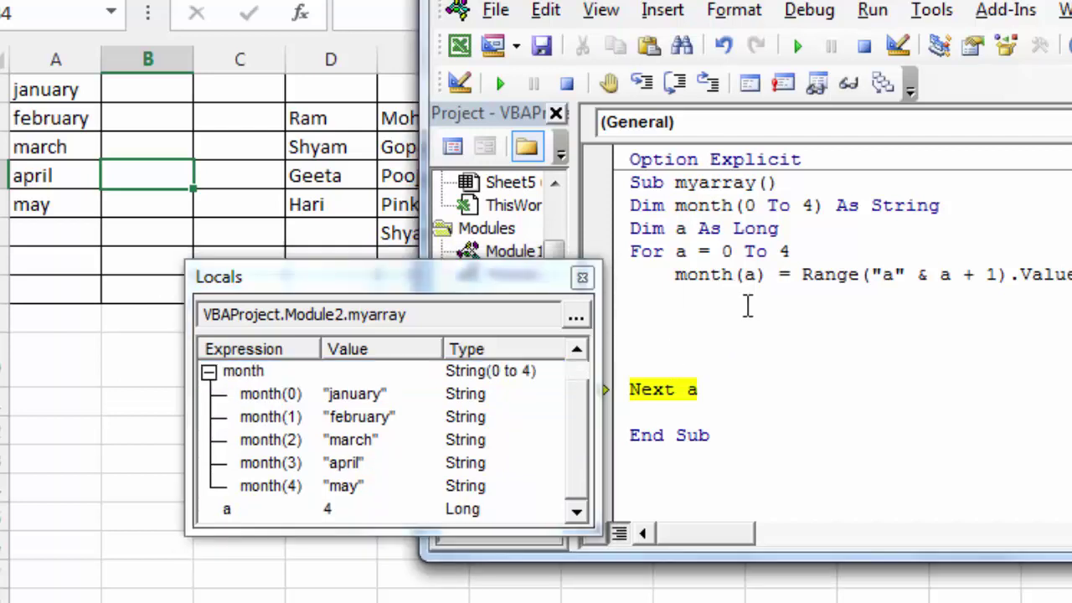
{"action": "key", "text": "F8"}
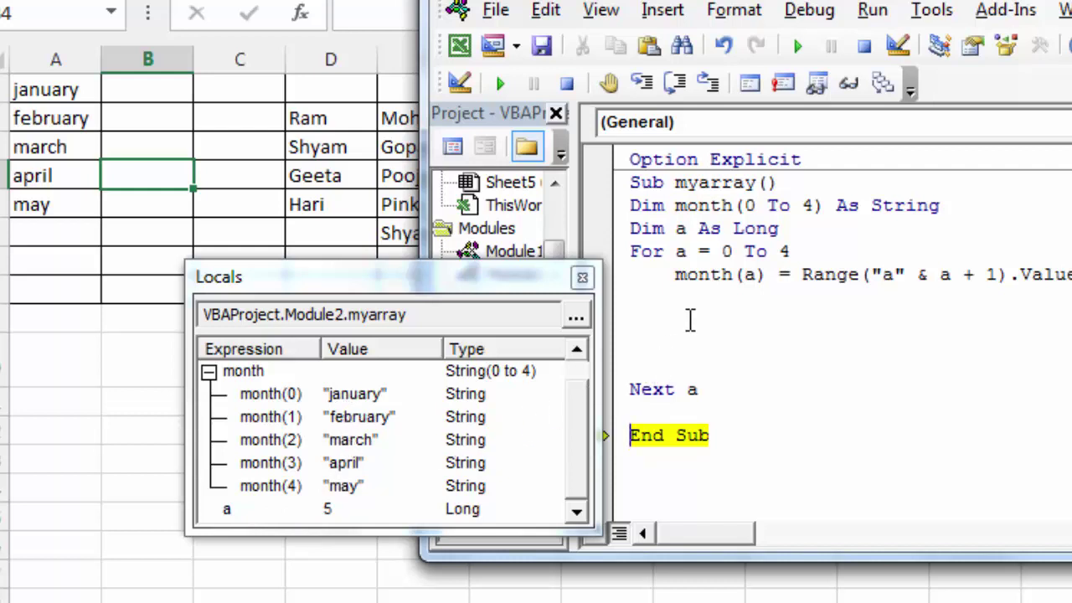
- Stop the running macro and enter June in cell A6 of the worksheet
{"action": "left_click", "coordinate": [459, 82]}
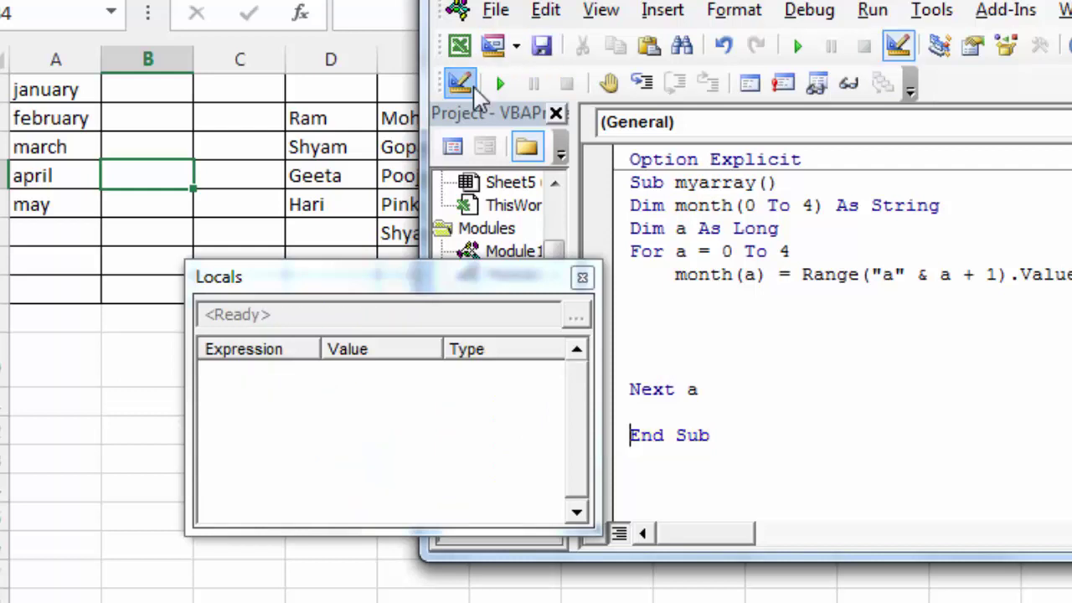
{"action": "left_click", "coordinate": [67, 238]}
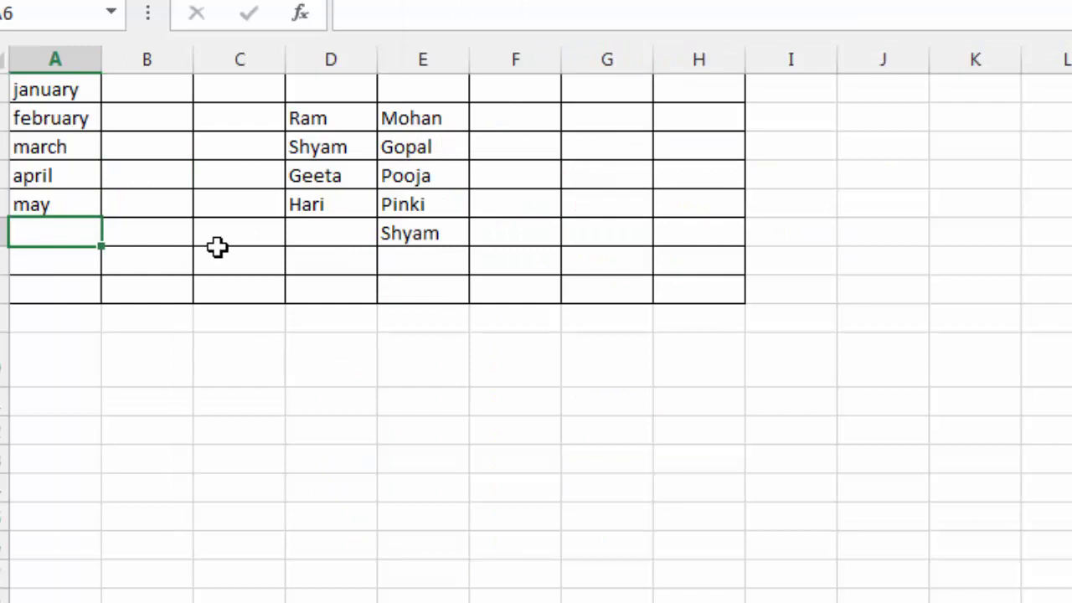
{"action": "type", "text": "June"}
{"action": "key", "text": "Return"}
- Restart stepping myarray, inspect the month array in Locals, then reset the run
{"action": "key", "text": "alt+Tab"}
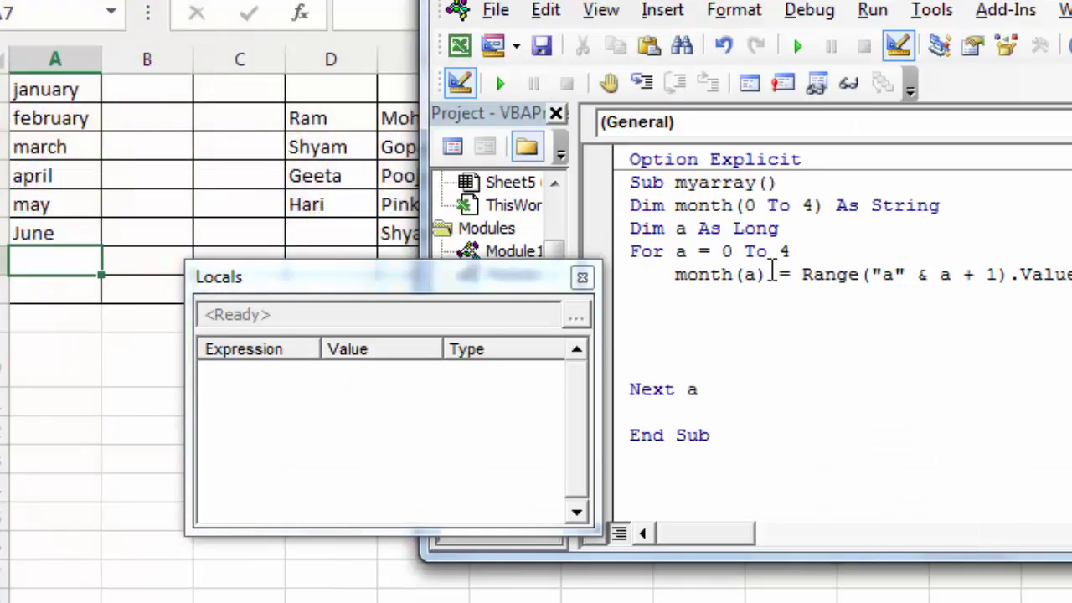
{"action": "key", "text": "F8"}
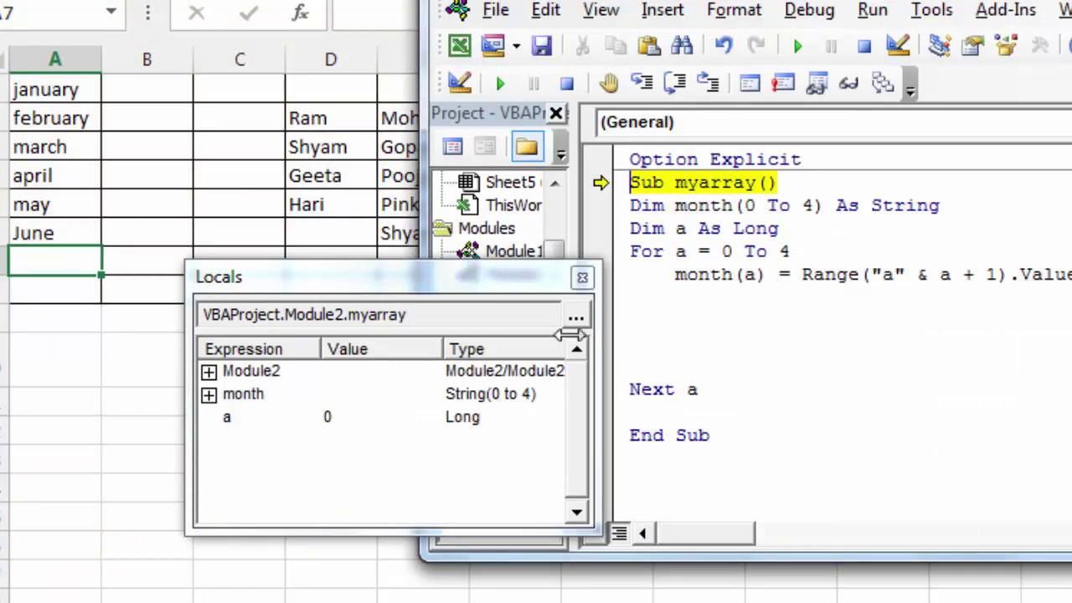
{"action": "left_click", "coordinate": [209, 394]}
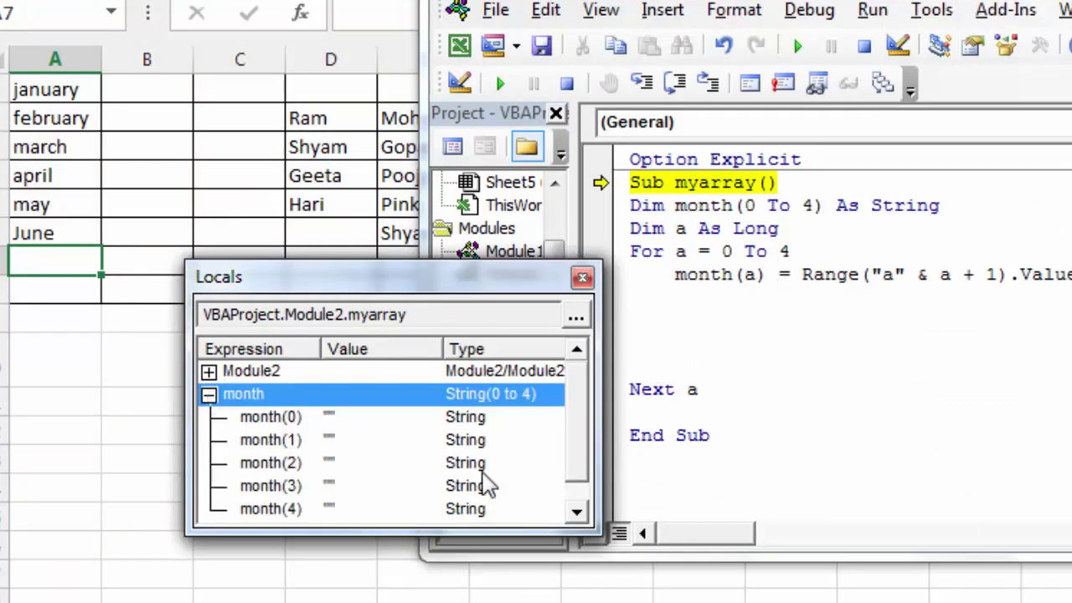
{"action": "scroll", "coordinate": [457, 427], "scroll_direction": "down", "scroll_amount": 1}
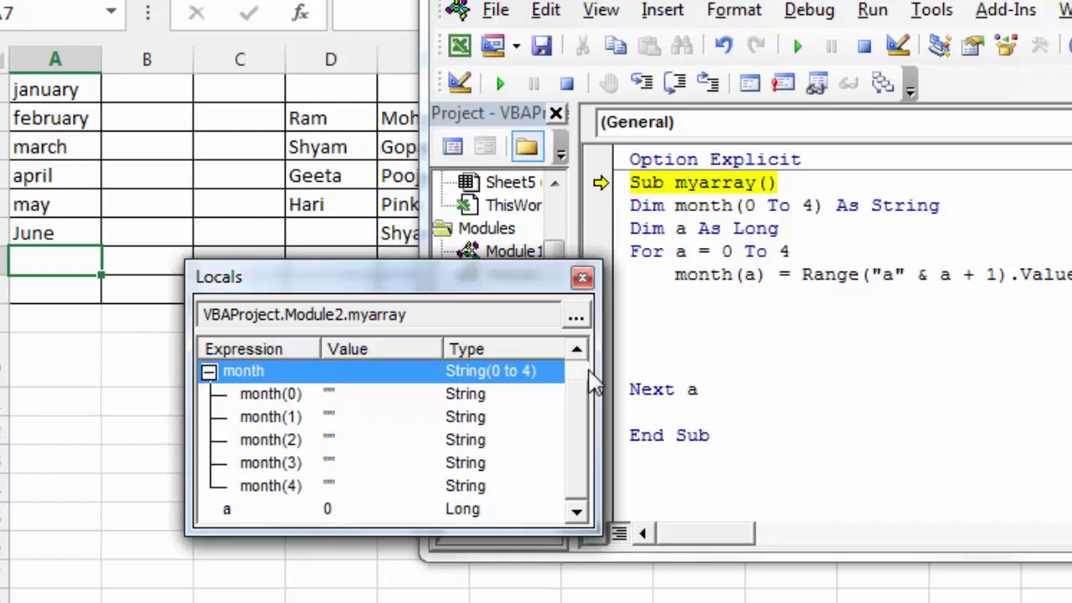
{"action": "left_click", "coordinate": [459, 81]}
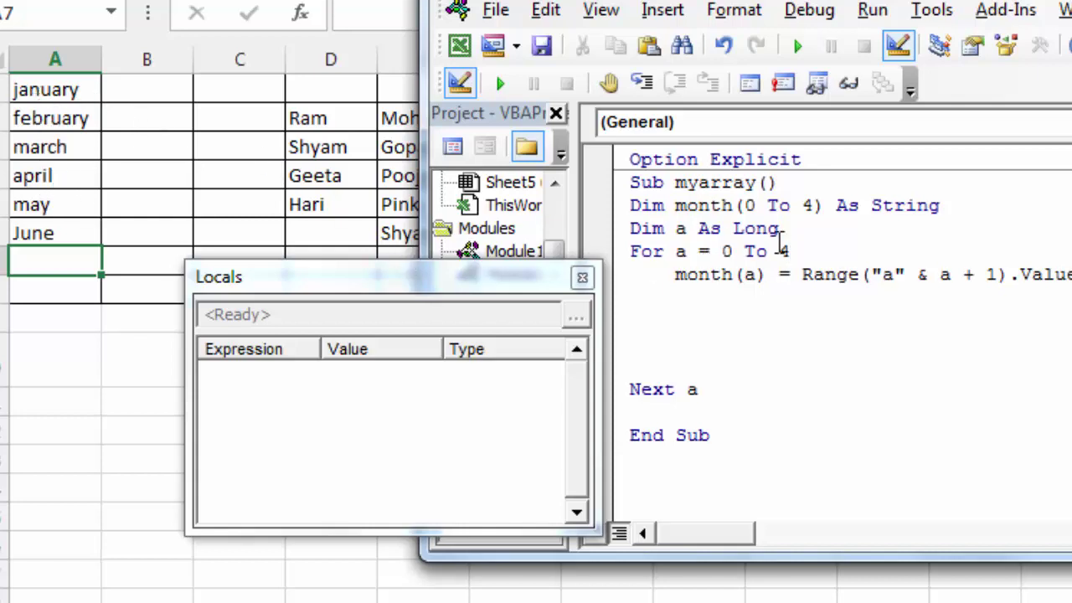
- Change the loop's upper bound from 4 to 5 and start stepping with month expanded in Locals
{"action": "key", "text": "BackSpace"}
{"action": "type", "text": "5"}
{"action": "key", "text": "F8"}
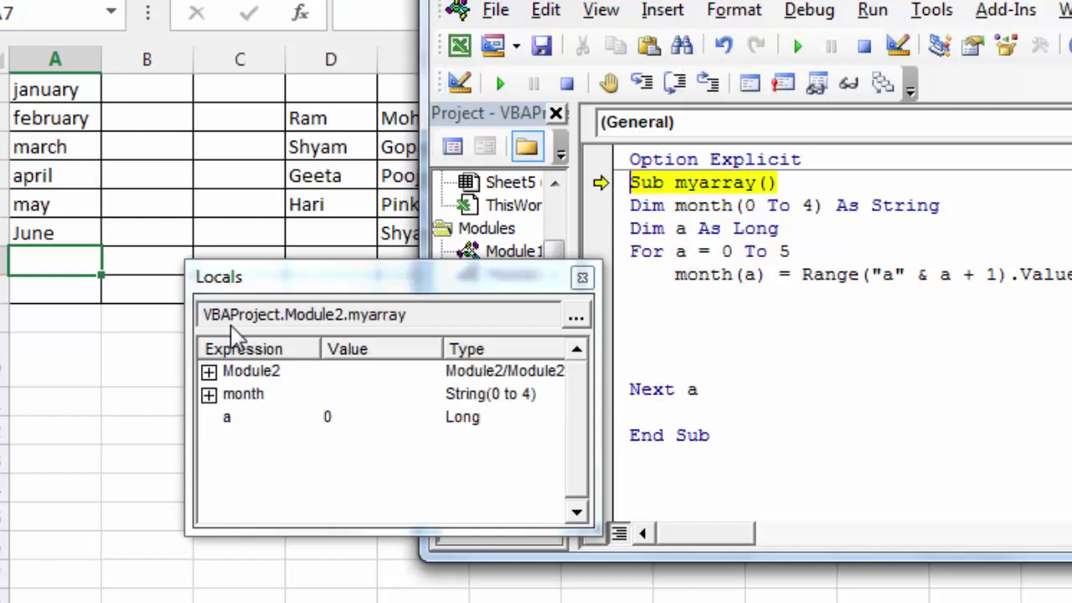
{"action": "left_click", "coordinate": [209, 396]}
{"action": "scroll", "coordinate": [517, 427], "scroll_direction": "down", "scroll_amount": 1}
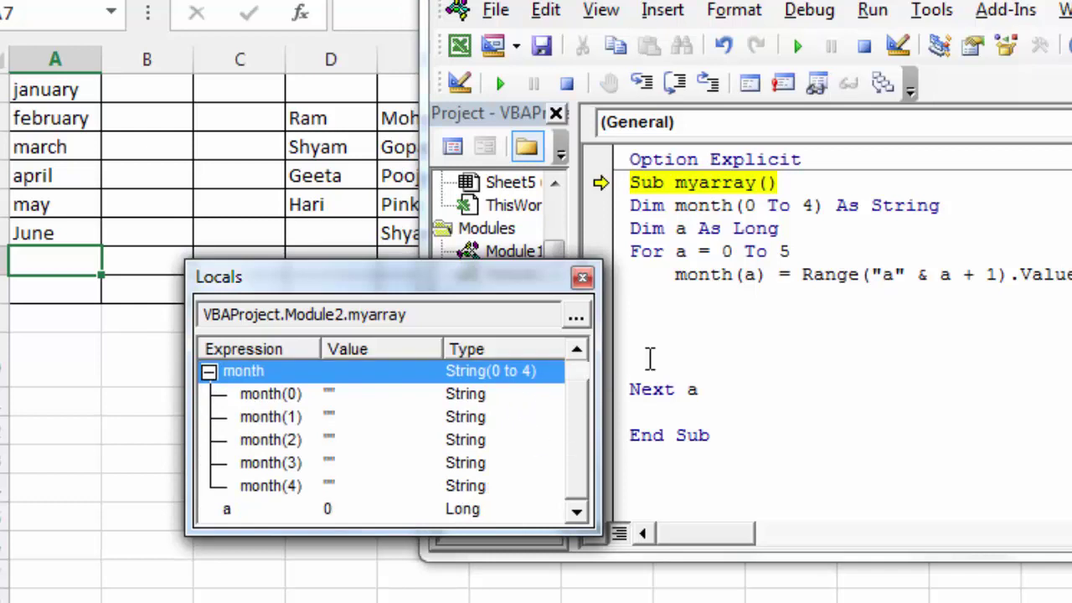
- Step the loop until run-time error 9, subscript out of range, then end the run
{"action": "left_click", "coordinate": [863, 272]}
{"action": "key", "text": "F8"}
{"action": "key", "text": "F8"}
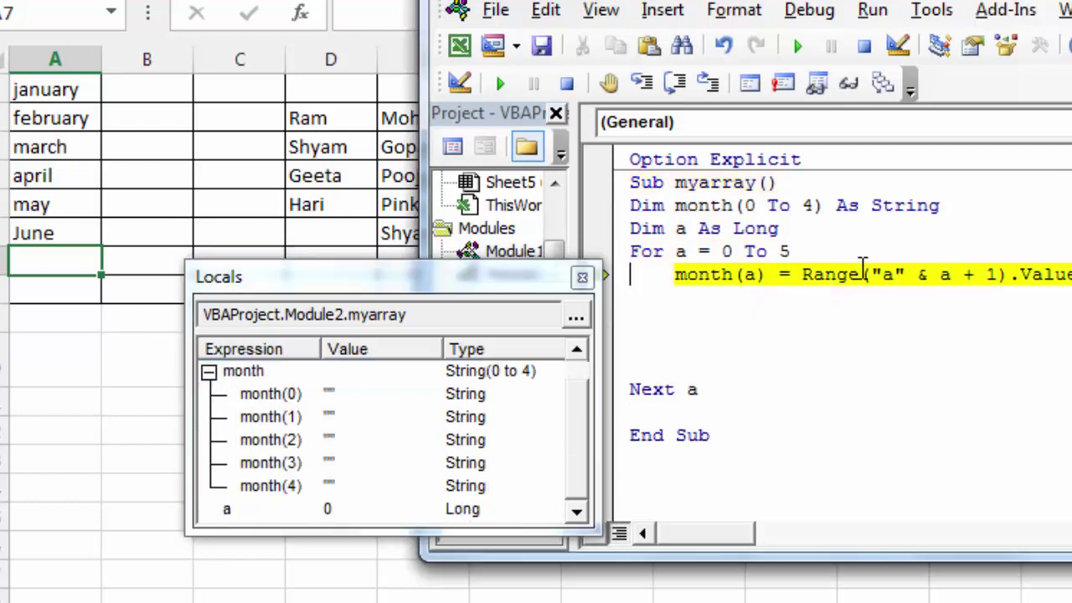
{"action": "key", "text": "F8"}
{"action": "key", "text": "F8"}
{"action": "key", "text": "F8"}
{"action": "key", "text": "F8"}
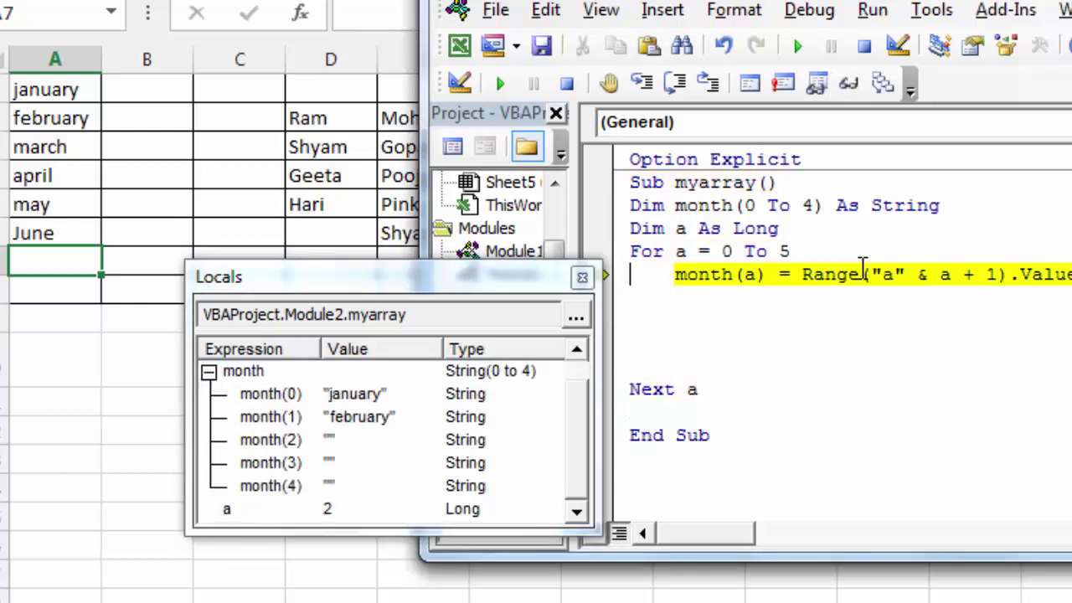
{"action": "key", "text": "F8"}
{"action": "key", "text": "F8"}
{"action": "key", "text": "F8"}
{"action": "key", "text": "F8"}
{"action": "key", "text": "F8"}
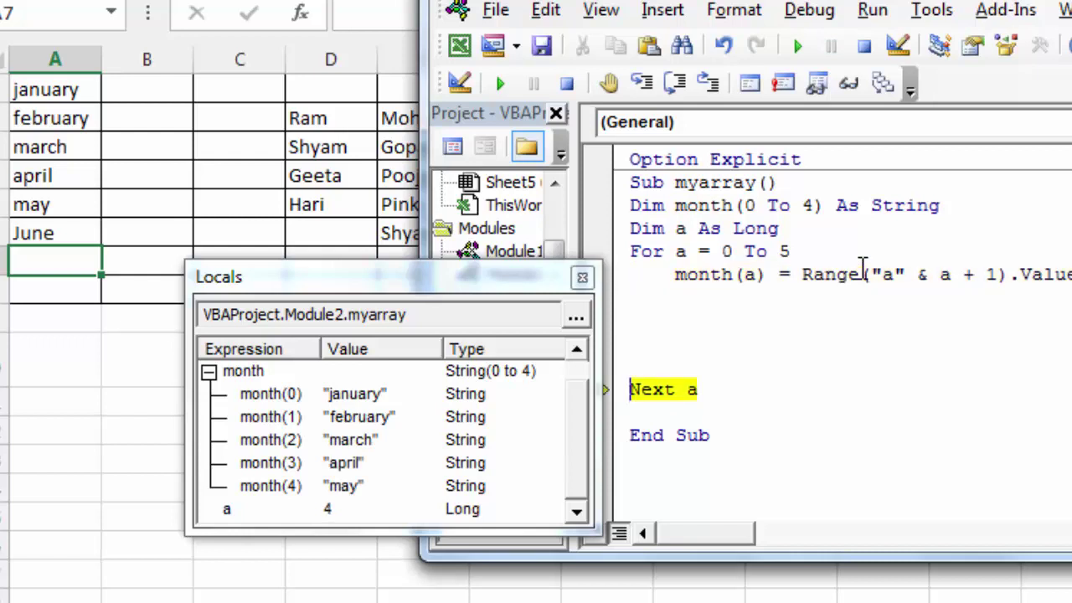
{"action": "key", "text": "F8"}
{"action": "key", "text": "F8"}
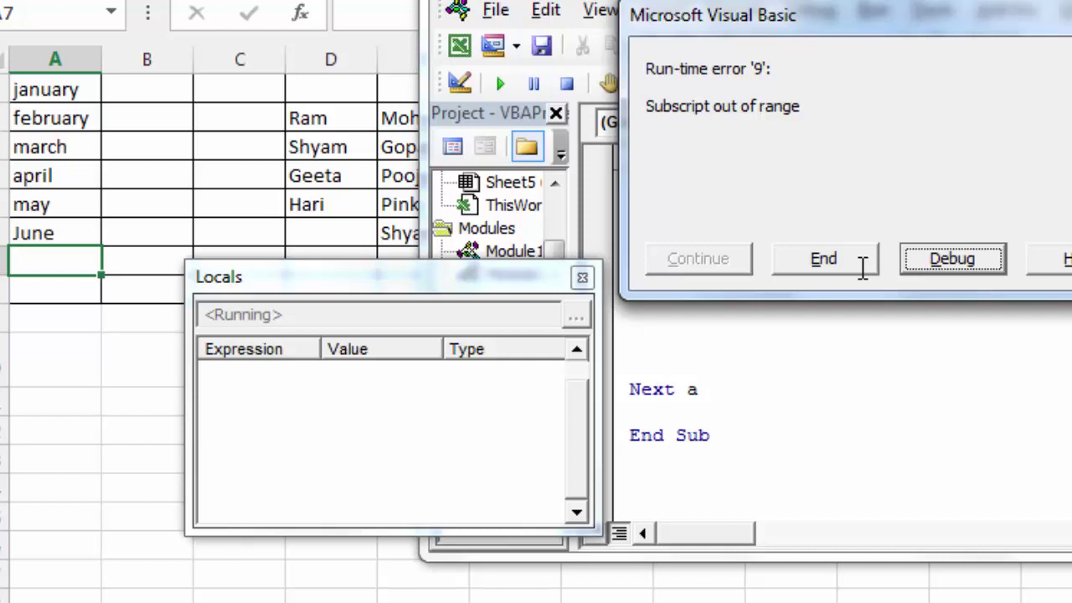
{"action": "left_click", "coordinate": [839, 263]}
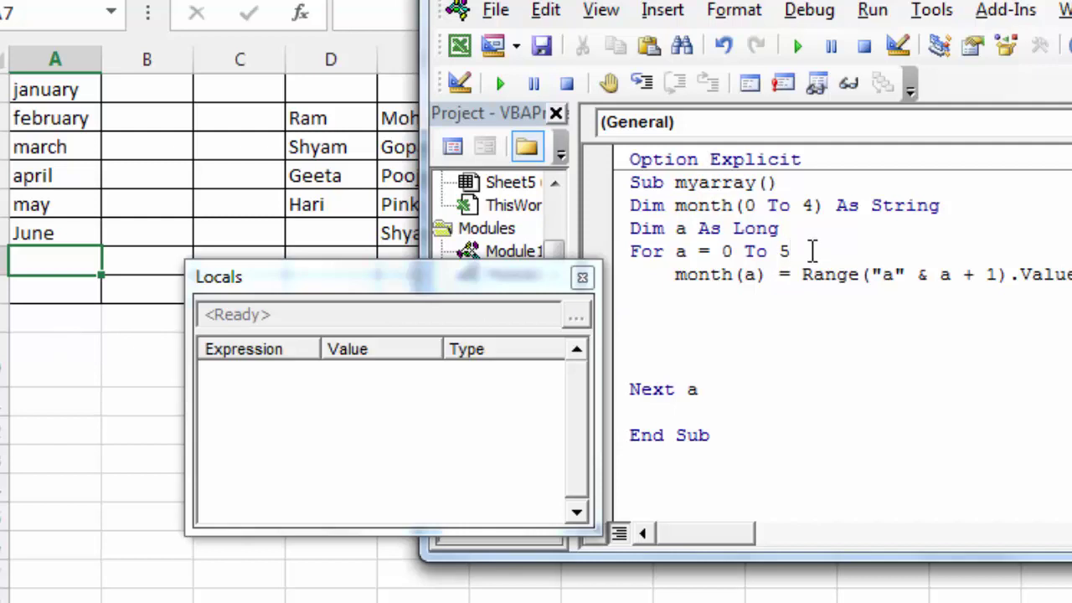
- Replace the fixed bound 5 with Range("a5000").End(xlUp).Row - 1 in the For line
{"action": "key", "text": "BackSpace"}
{"action": "type", "text": "range"}
{"action": "type", "text": "("}
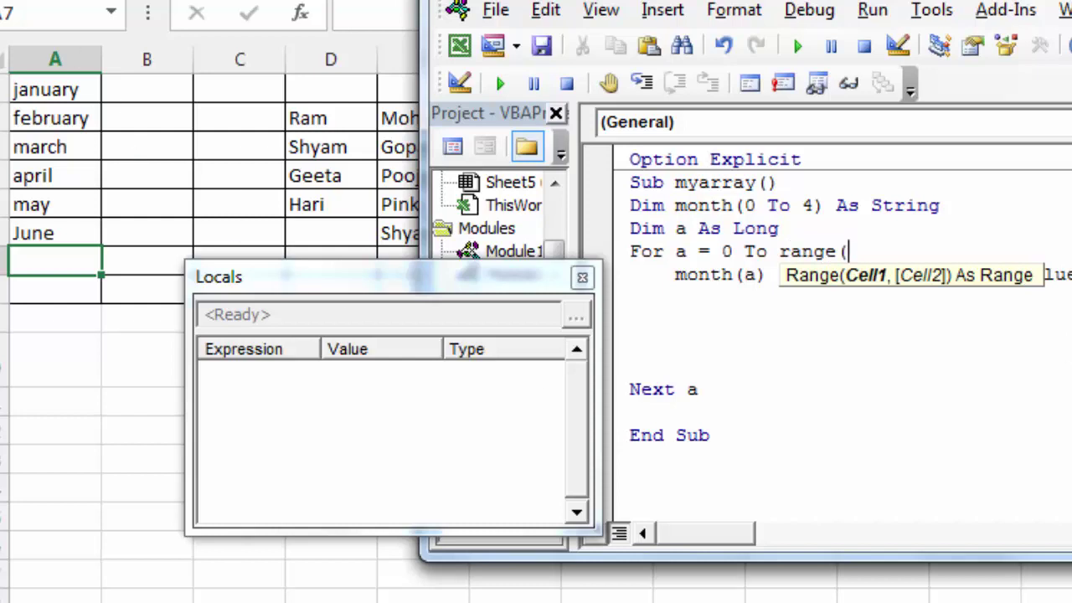
{"action": "type", "text": "\"a"}
{"action": "type", "text": "5000\""}
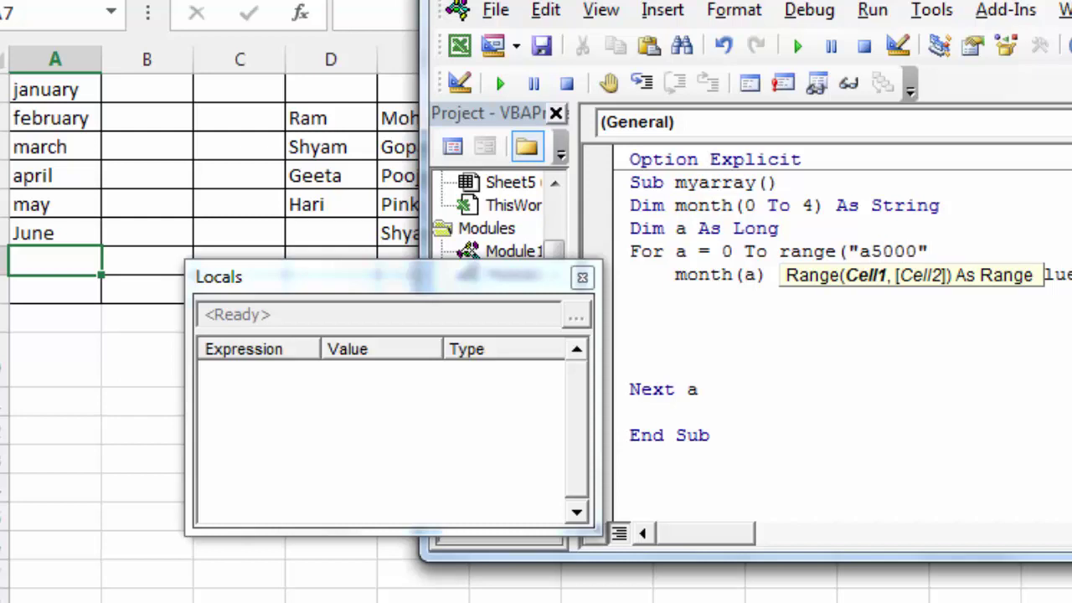
{"action": "type", "text": ")."}
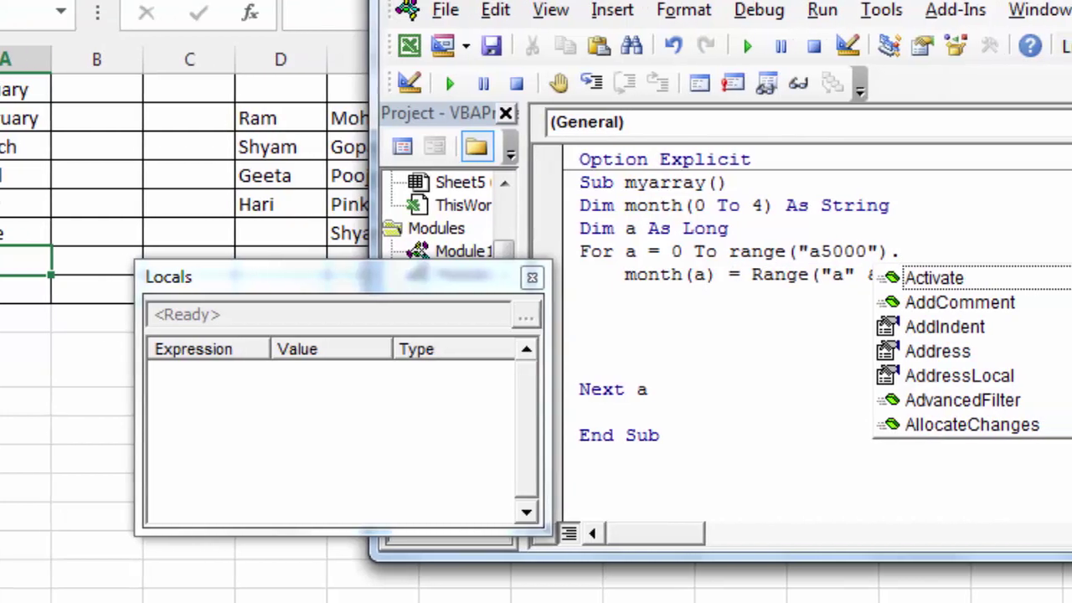
{"action": "type", "text": "end("}
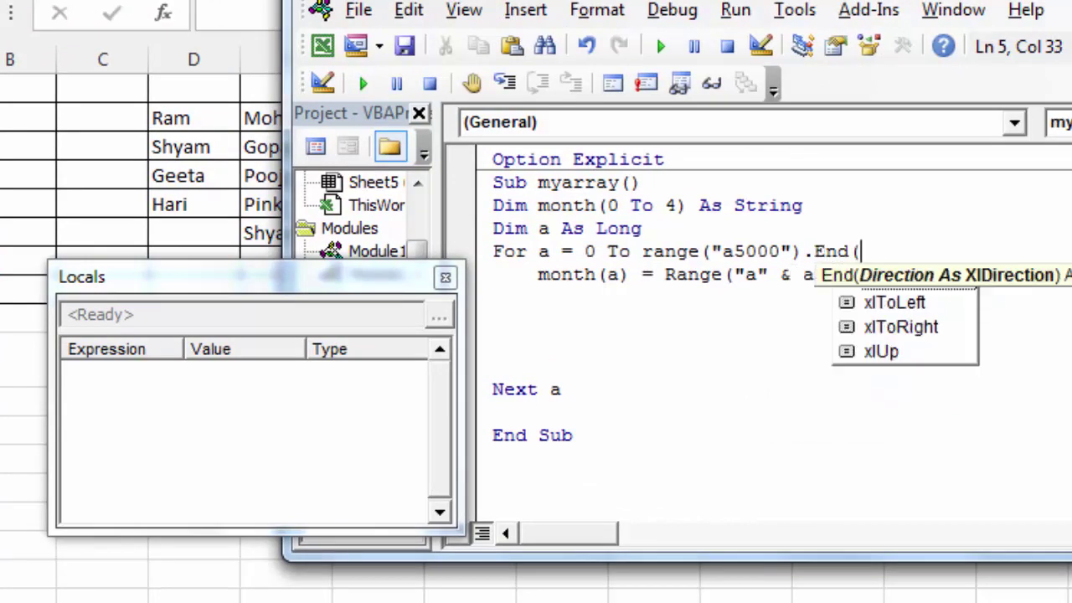
{"action": "type", "text": "xlup"}
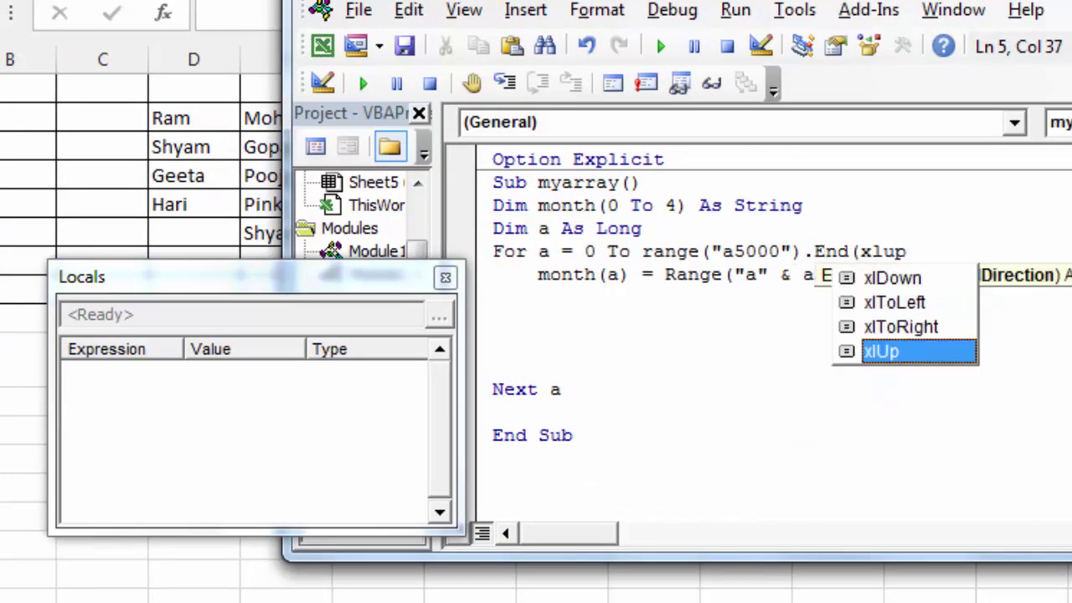
{"action": "type", "text": ").row"}
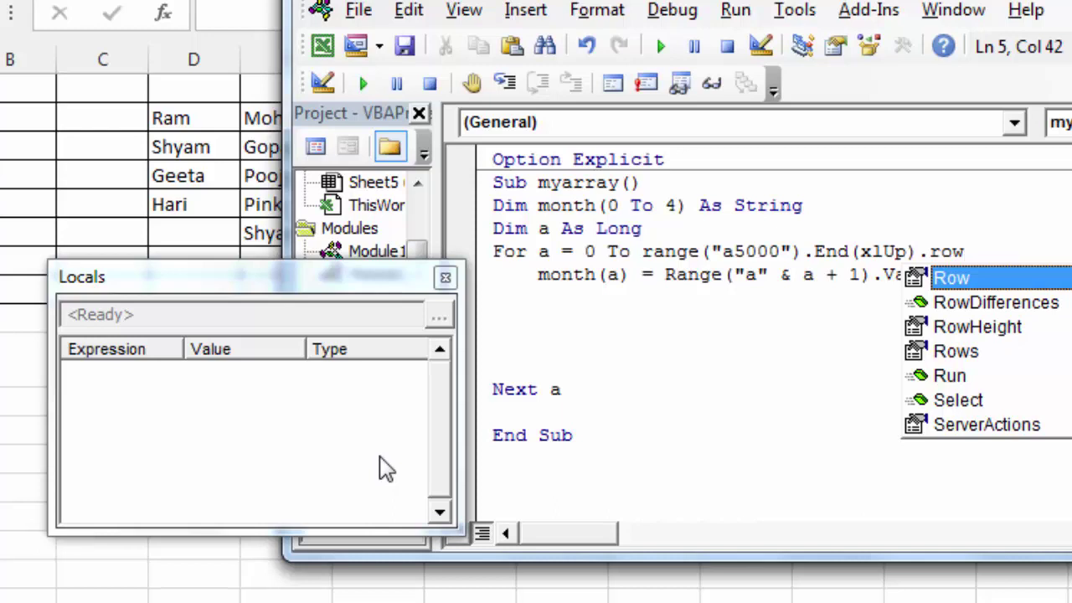
{"action": "type", "text": "-1"}
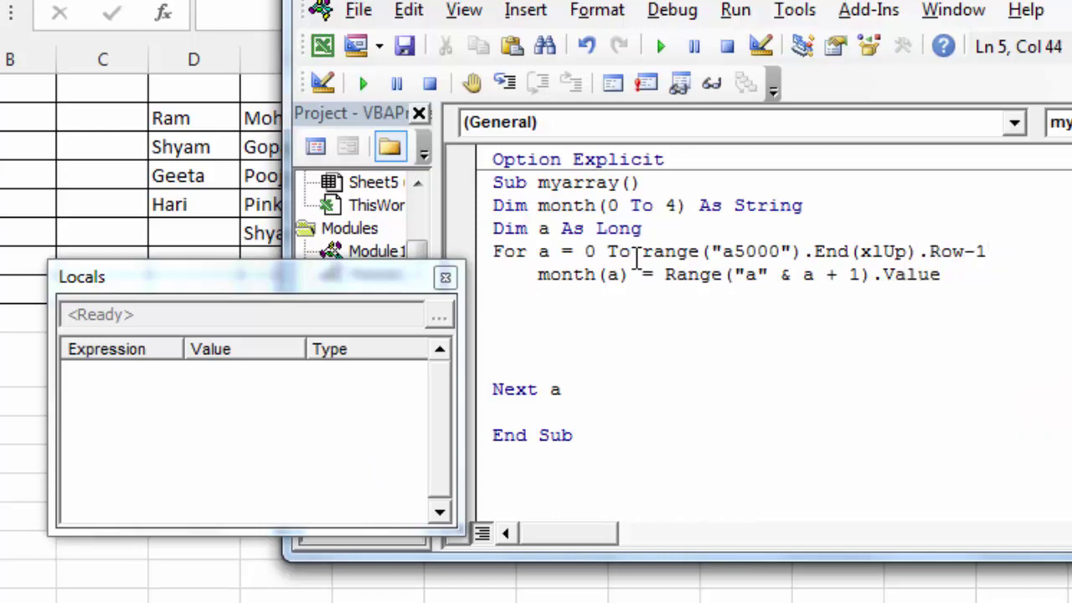
{"action": "left_click", "coordinate": [666, 274]}
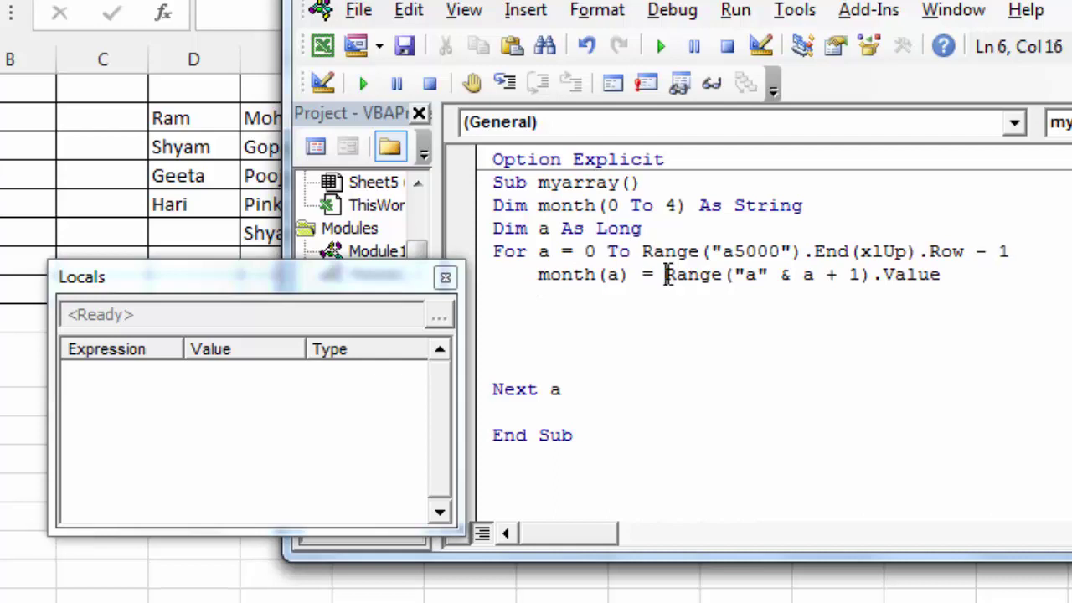
- Step the revised loop as month(0)–month(4) fill with january–may, then end at error 9
{"action": "key", "text": "F8"}
{"action": "key", "text": "F8"}
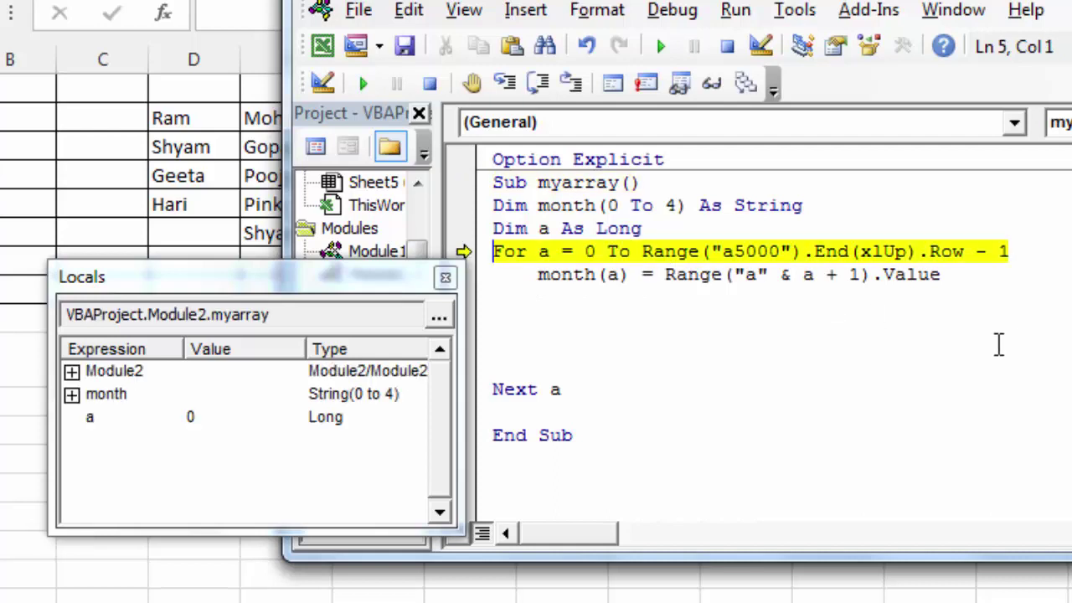
{"action": "key", "text": "F8"}
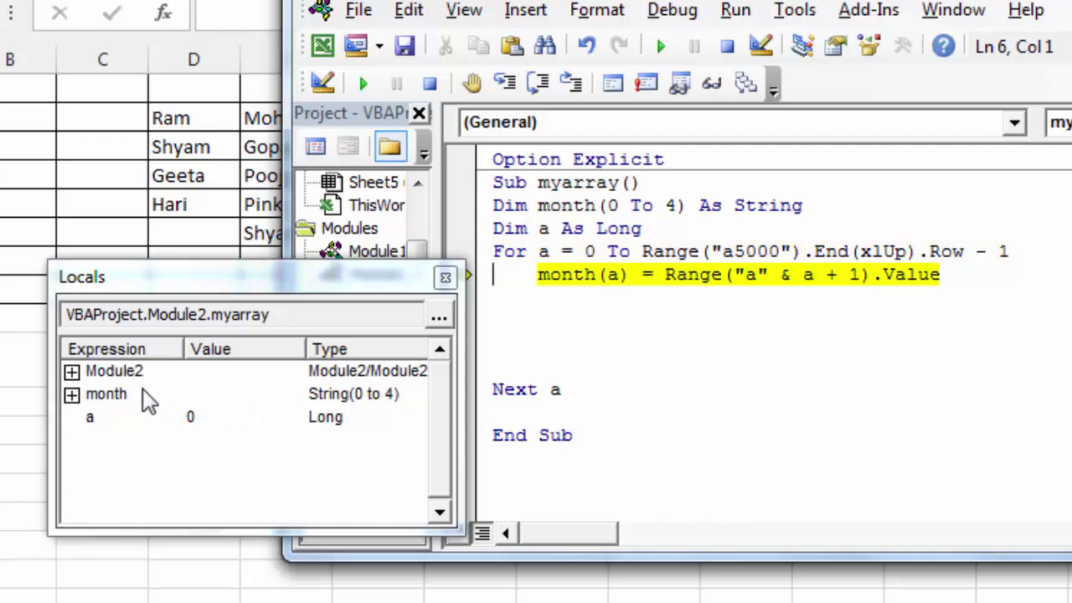
{"action": "left_click", "coordinate": [72, 395]}
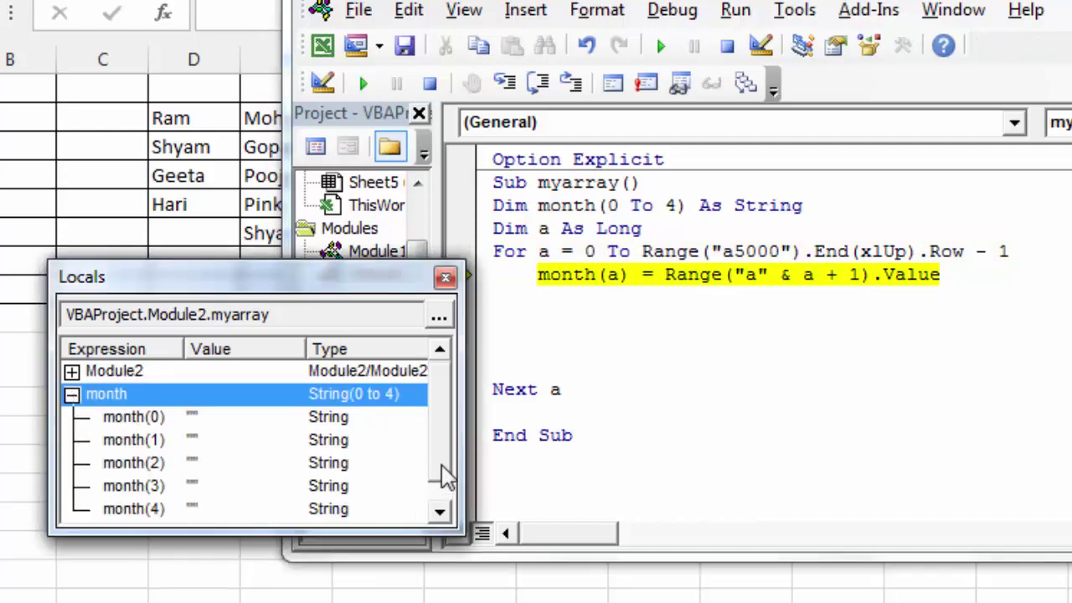
{"action": "left_click", "coordinate": [443, 488]}
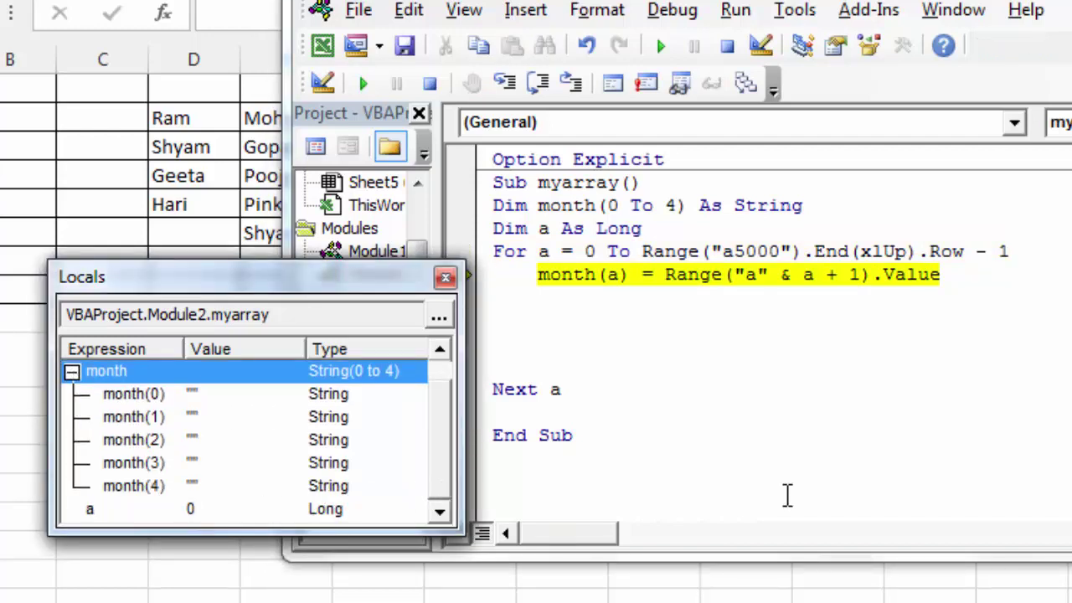
{"action": "key", "text": "F8"}
{"action": "key", "text": "F8"}
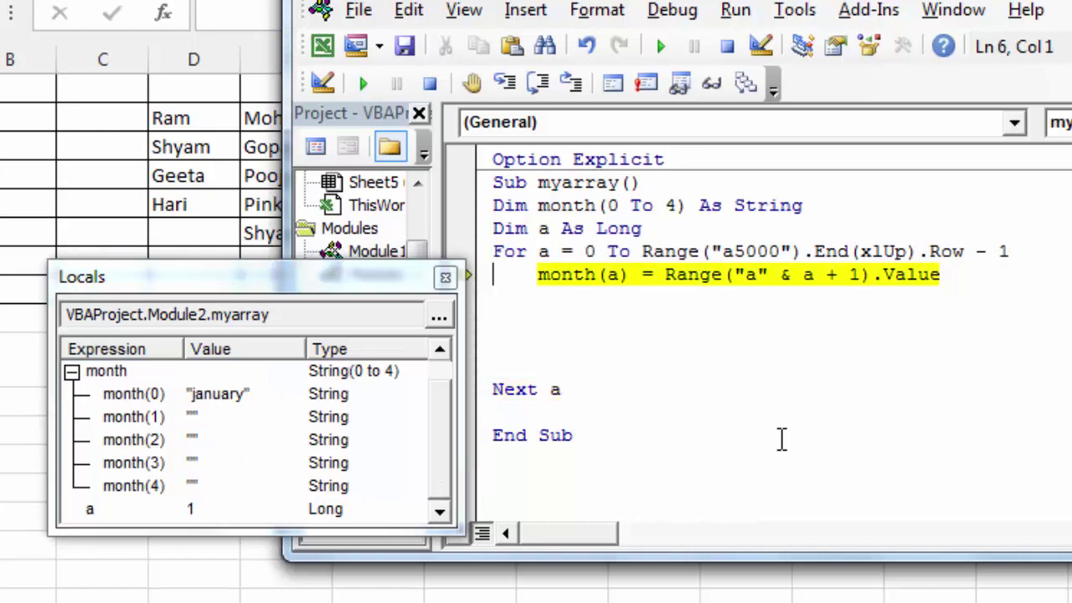
{"action": "key", "text": "F8"}
{"action": "key", "text": "F8"}
{"action": "key", "text": "F8"}
{"action": "key", "text": "F8"}
{"action": "key", "text": "F8"}
{"action": "key", "text": "F8"}
{"action": "key", "text": "F8"}
{"action": "key", "text": "F8"}
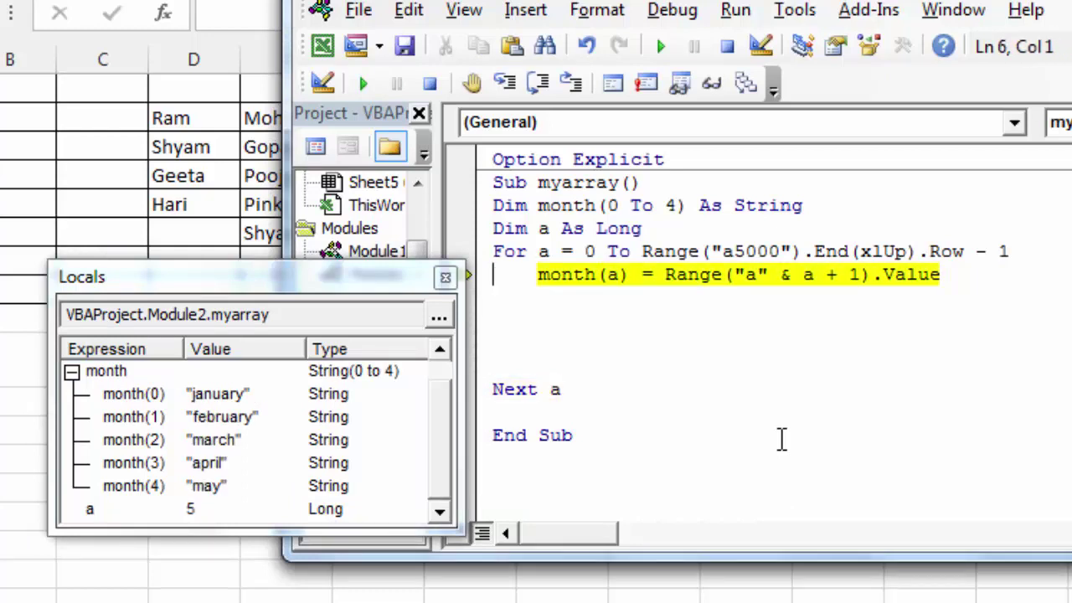
{"action": "key", "text": "F8"}
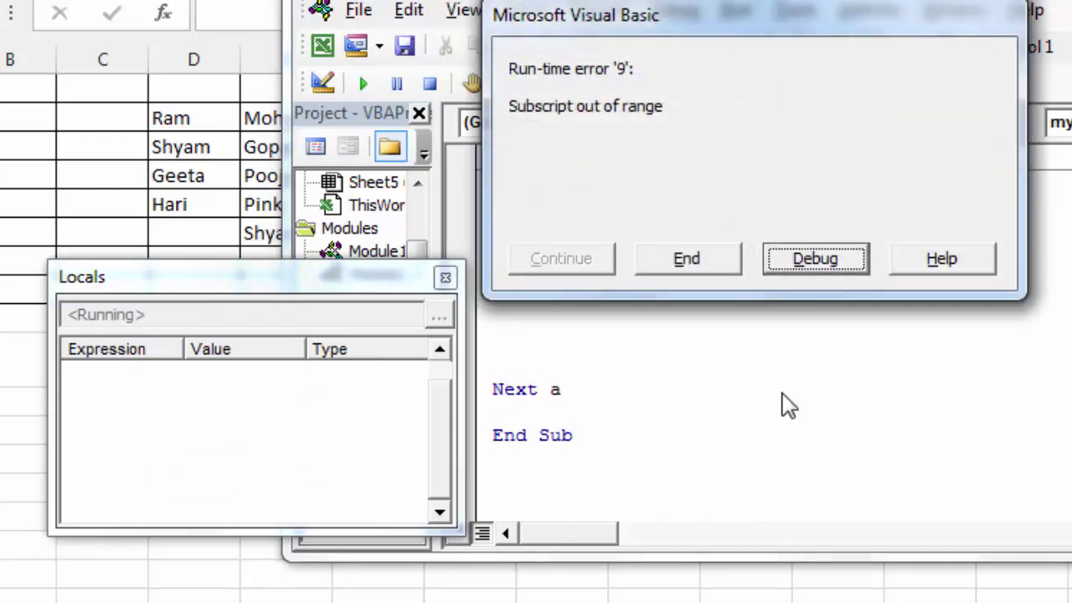
{"action": "left_click", "coordinate": [700, 268]}
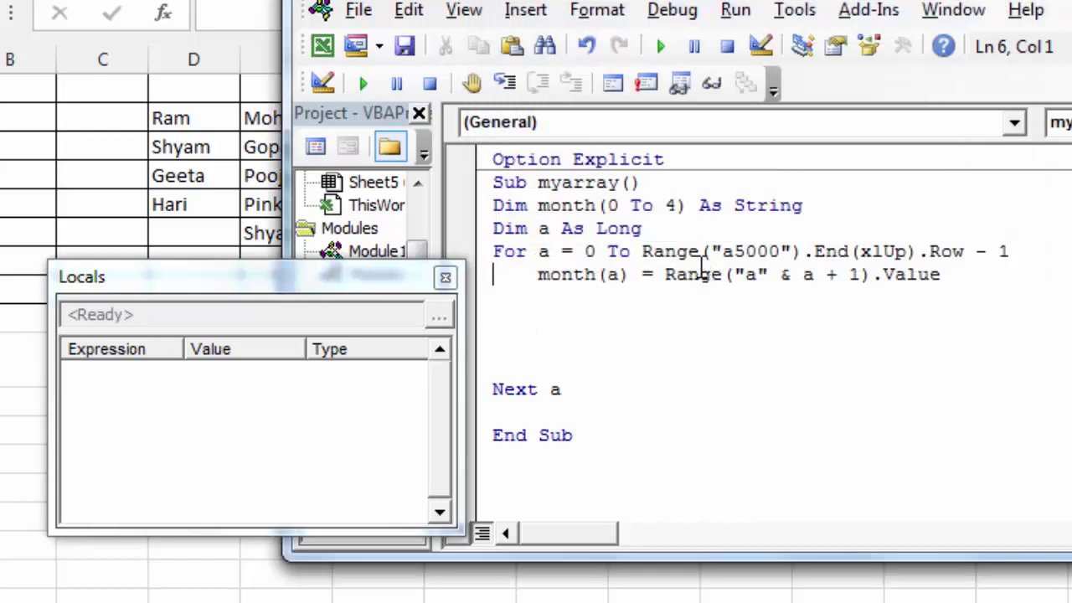
- Change the array declaration to Dim month(0 To 6)
{"action": "left_click", "coordinate": [678, 206]}
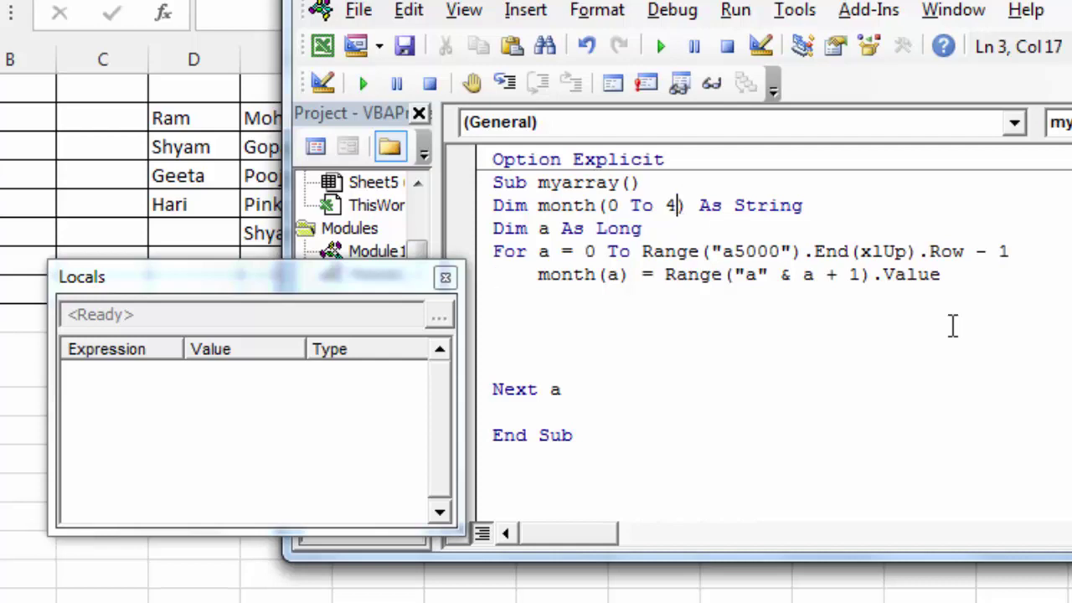
{"action": "key", "text": "BackSpace"}
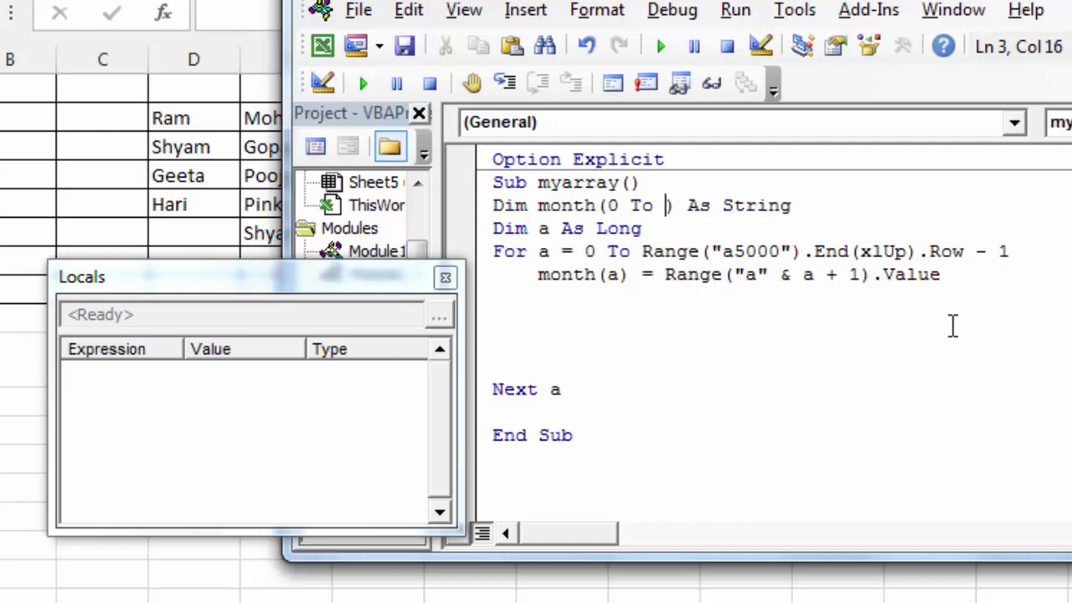
{"action": "type", "text": "6"}
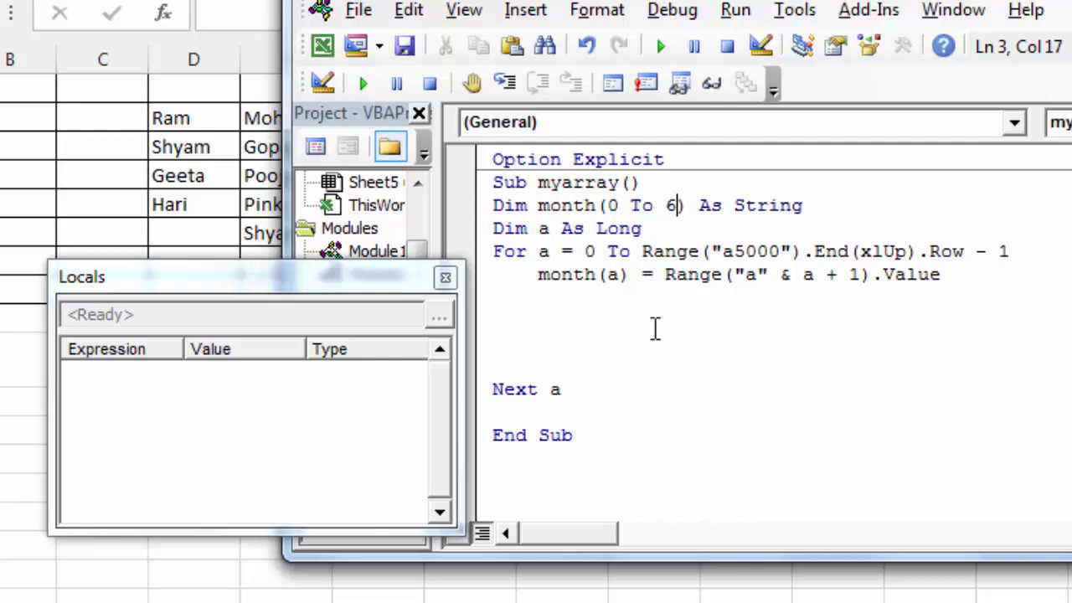
{"action": "left_click", "coordinate": [630, 276]}
{"action": "left_click", "coordinate": [642, 251]}
- Test the loop by stepping with month expanded in Locals, then run to the end with F5
{"action": "key", "text": "F8"}
{"action": "key", "text": "F8"}
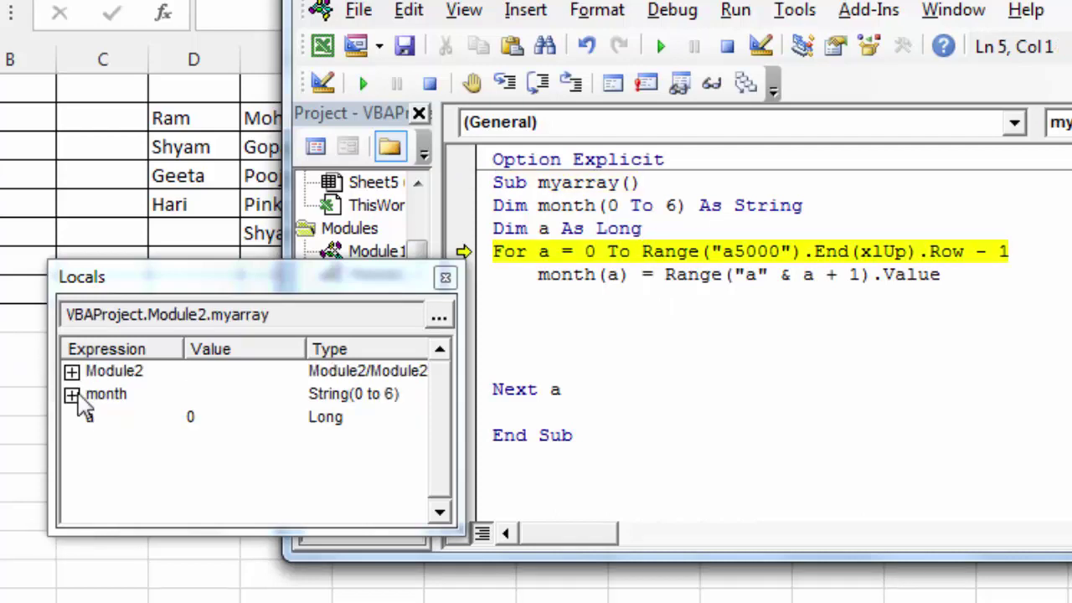
{"action": "left_click", "coordinate": [72, 394]}
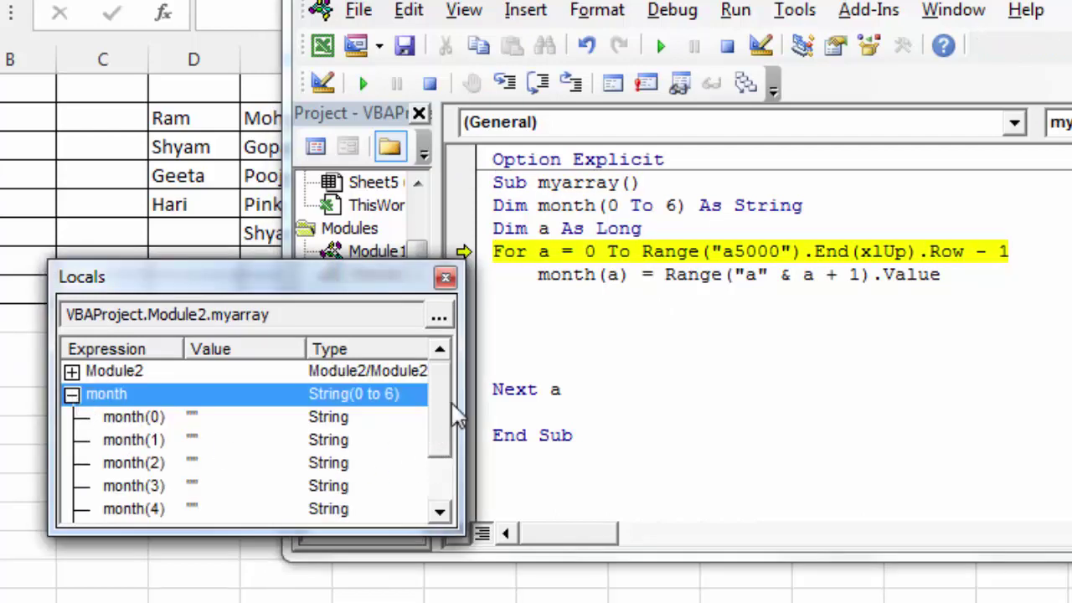
{"action": "left_click_drag", "start_coordinate": [450, 411], "coordinate": [447, 478]}
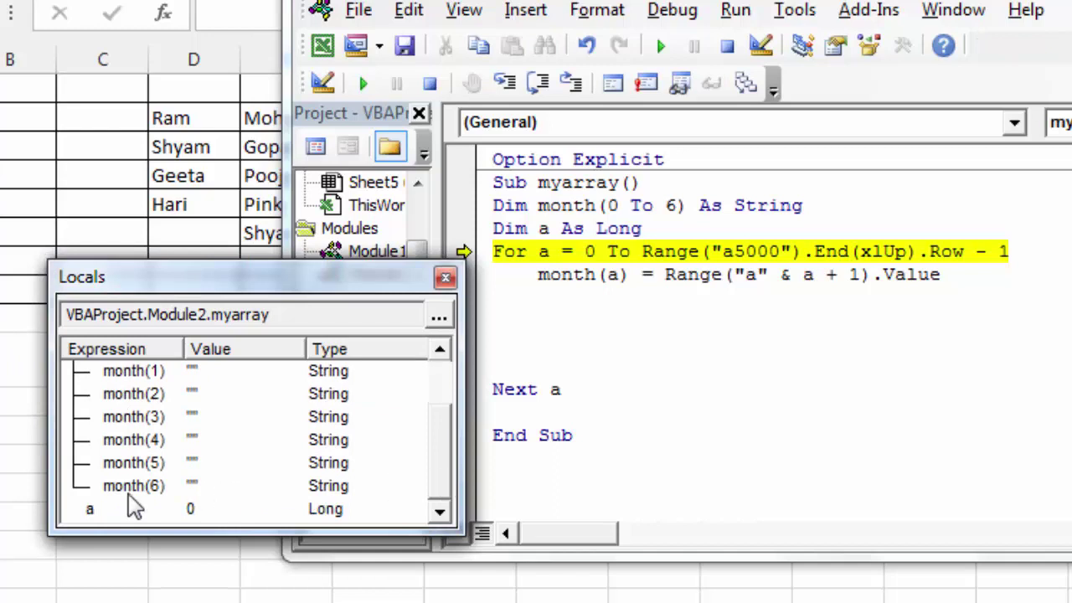
{"action": "left_click", "coordinate": [671, 459]}
{"action": "key", "text": "F8"}
{"action": "key", "text": "F8"}
{"action": "key", "text": "F8"}
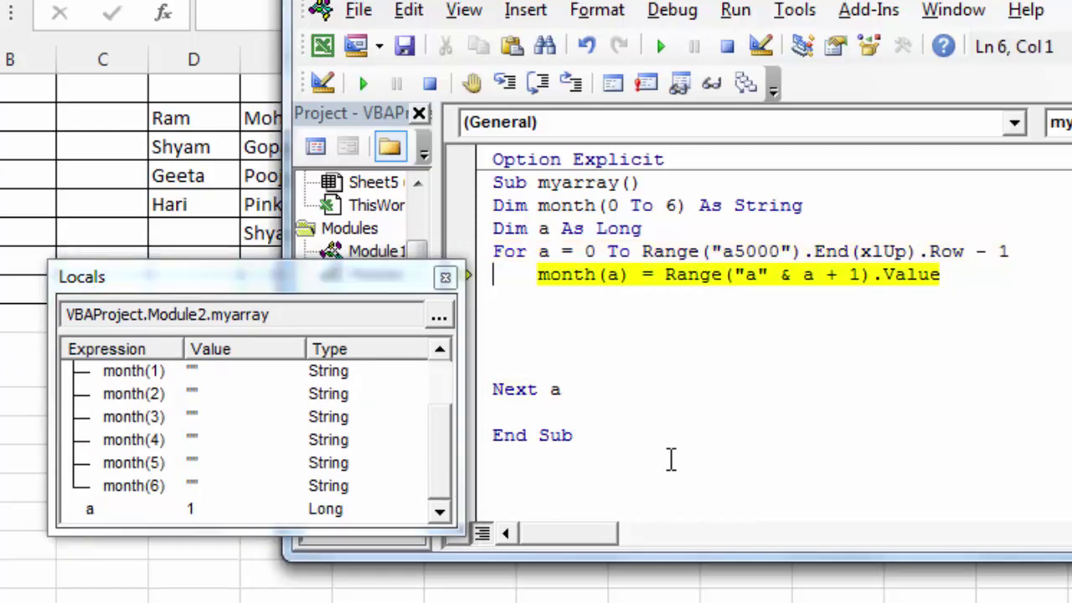
{"action": "key", "text": "F8"}
{"action": "key", "text": "F8"}
{"action": "key", "text": "F8"}
{"action": "key", "text": "F8"}
{"action": "key", "text": "F8"}
{"action": "key", "text": "F8"}
{"action": "key", "text": "F8"}
{"action": "key", "text": "F8"}
{"action": "key", "text": "F8"}
{"action": "key", "text": "F5"}
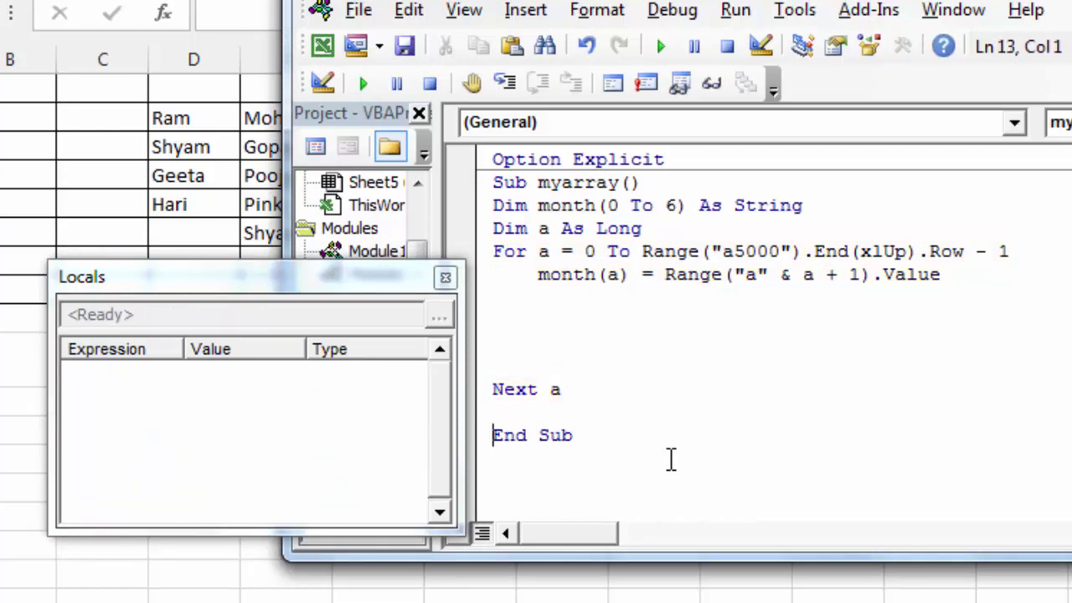
- Rerun the macro step by step, checking month's elements and counter a until End Sub
{"action": "left_click", "coordinate": [634, 252]}
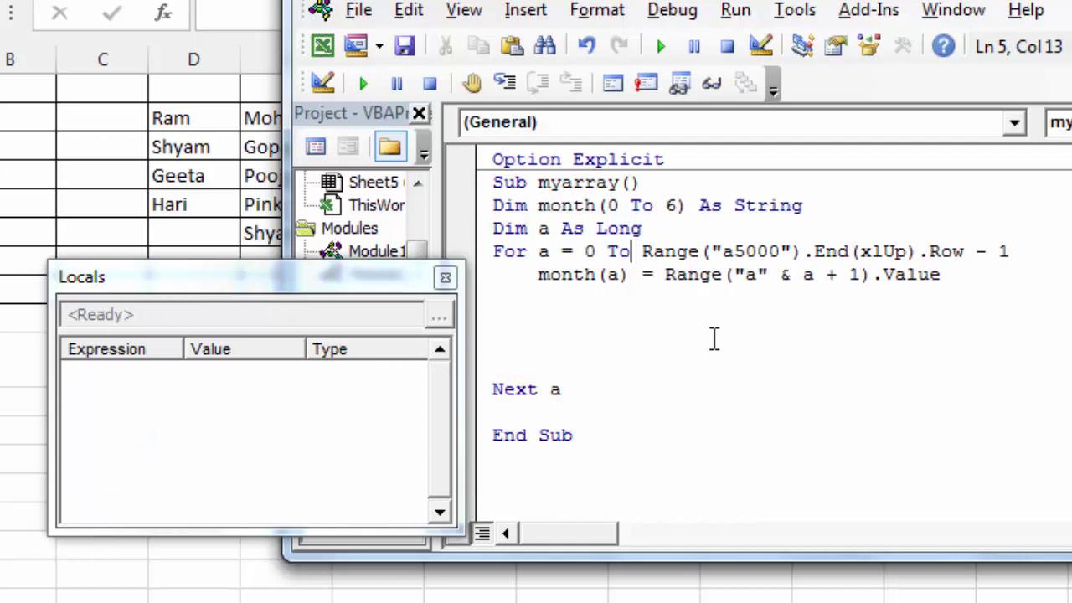
{"action": "key", "text": "F8"}
{"action": "key", "text": "F8"}
{"action": "key", "text": "F8"}
{"action": "key", "text": "F8"}
{"action": "key", "text": "F8"}
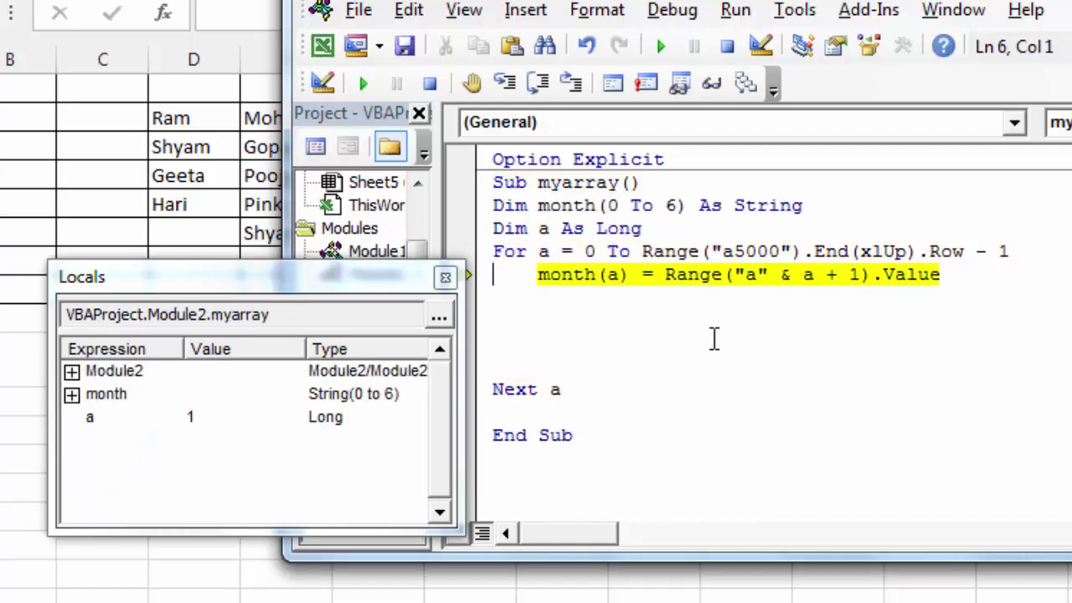
{"action": "key", "text": "F8"}
{"action": "key", "text": "F8"}
{"action": "key", "text": "F8"}
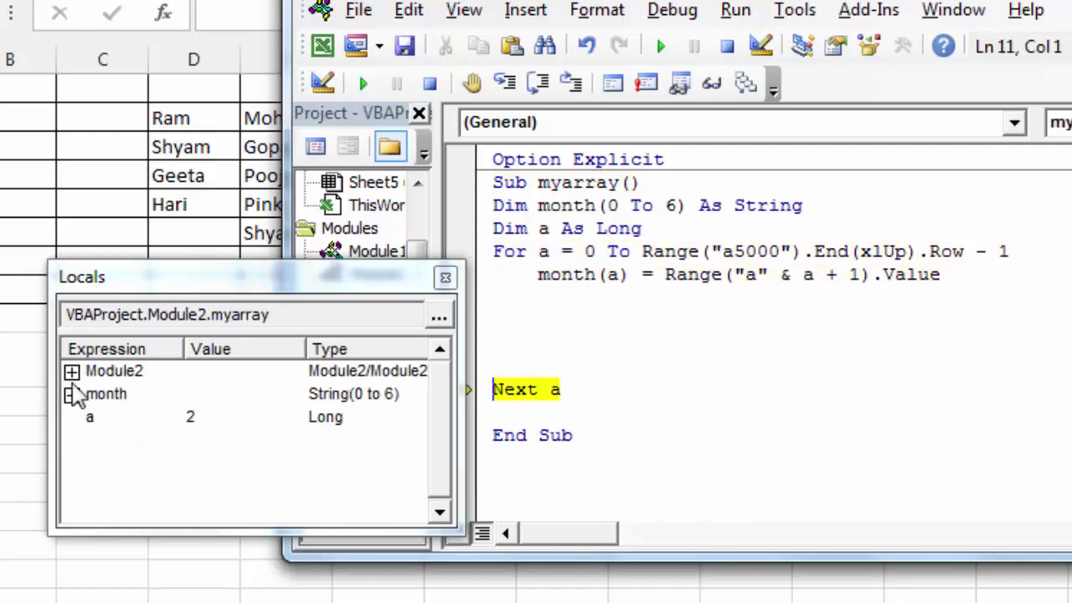
{"action": "left_click", "coordinate": [72, 394]}
{"action": "key", "text": "F8"}
{"action": "key", "text": "F8"}
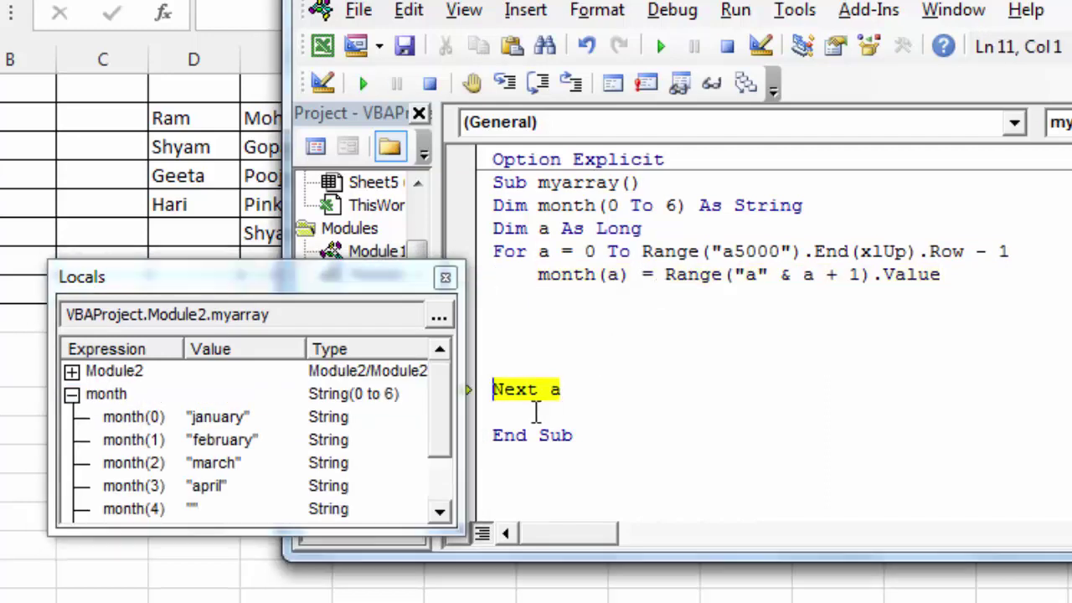
{"action": "left_click", "coordinate": [441, 511]}
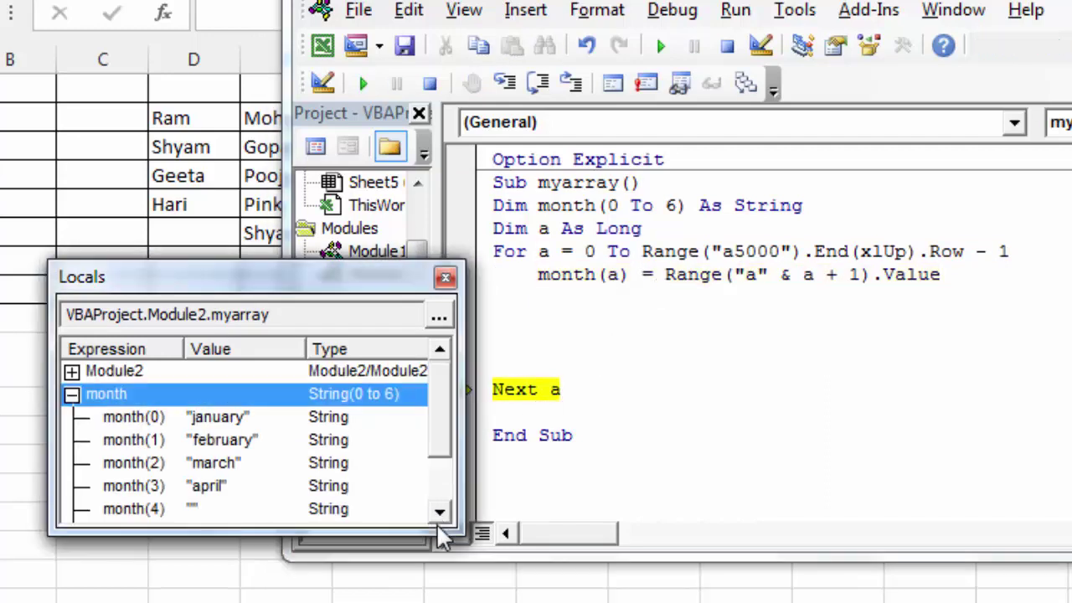
{"action": "left_click", "coordinate": [442, 511]}
{"action": "left_click", "coordinate": [442, 511]}
{"action": "left_click", "coordinate": [443, 511]}
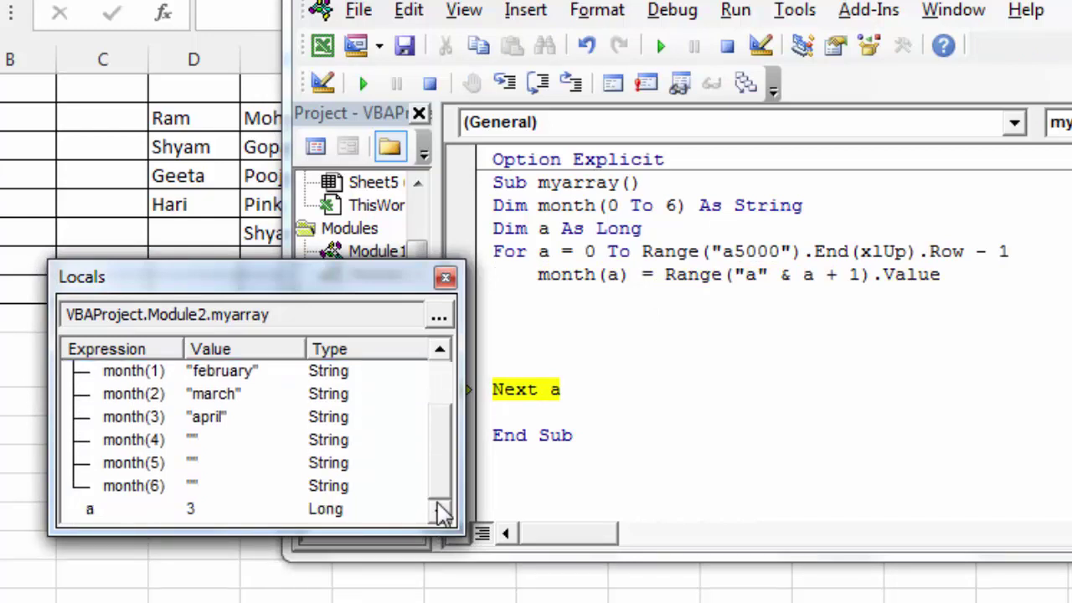
{"action": "key", "text": "F8"}
{"action": "key", "text": "F8"}
{"action": "key", "text": "F8"}
{"action": "key", "text": "F8"}
{"action": "key", "text": "F8"}
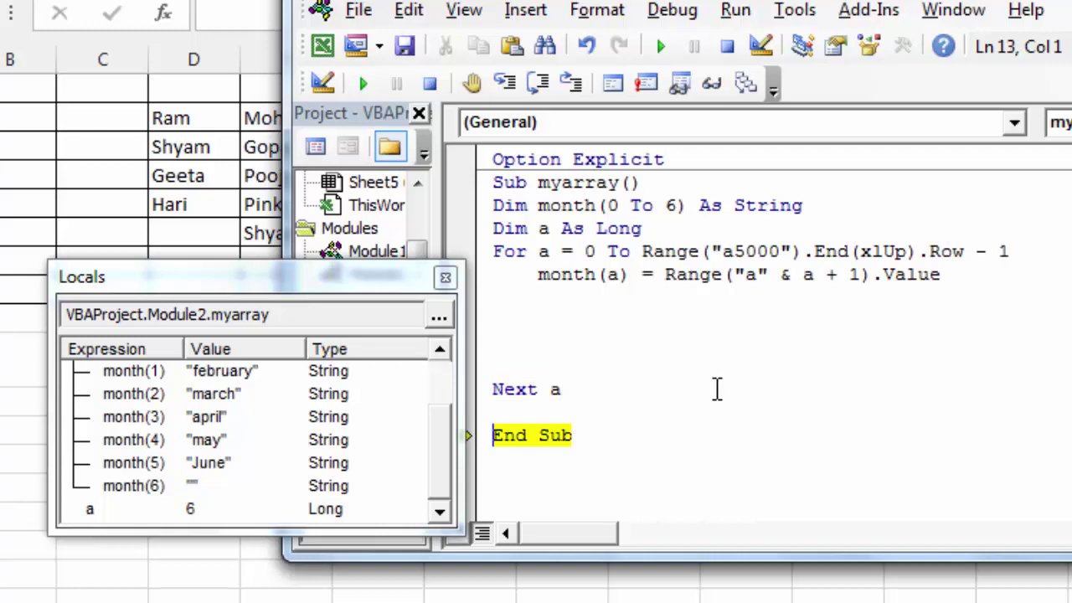
{"action": "key", "text": "F8"}
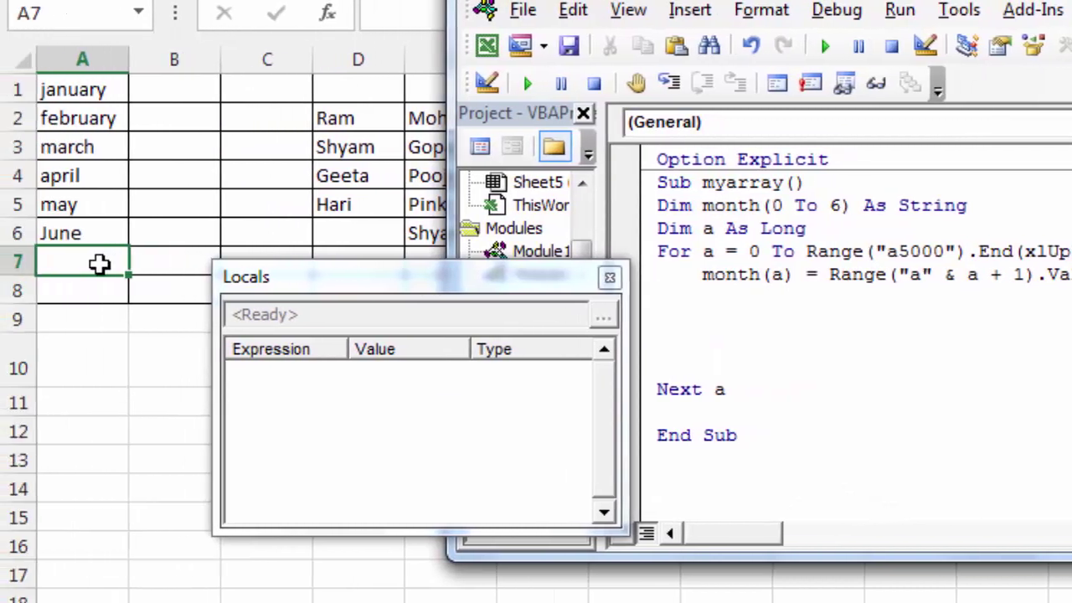
- Enter July in cell A7 of the worksheet and return to the macro code
{"action": "left_click", "coordinate": [98, 263]}
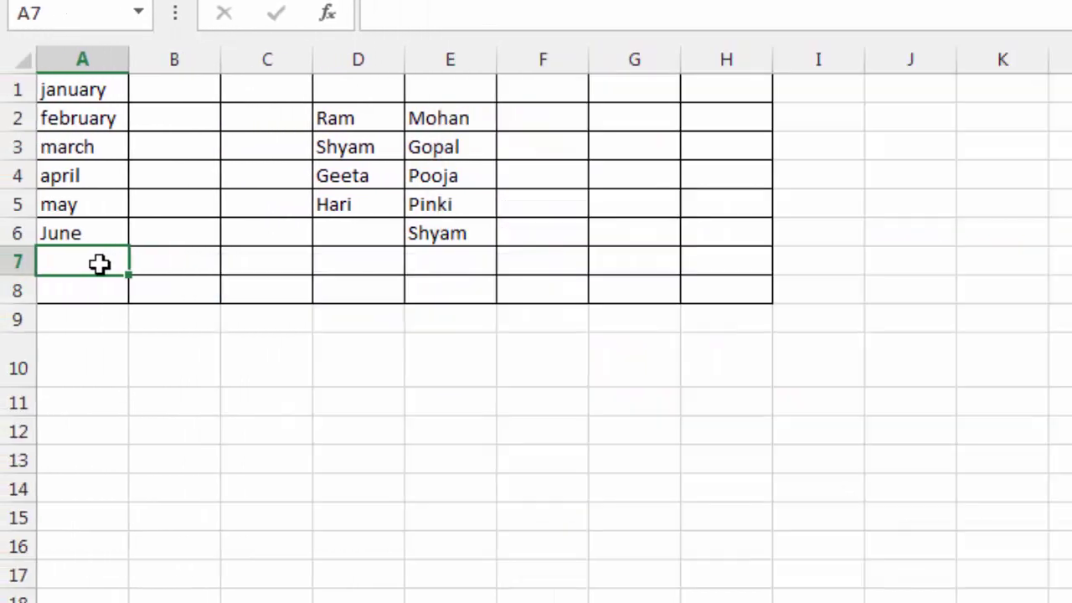
{"action": "type", "text": "July"}
{"action": "key", "text": "Return"}
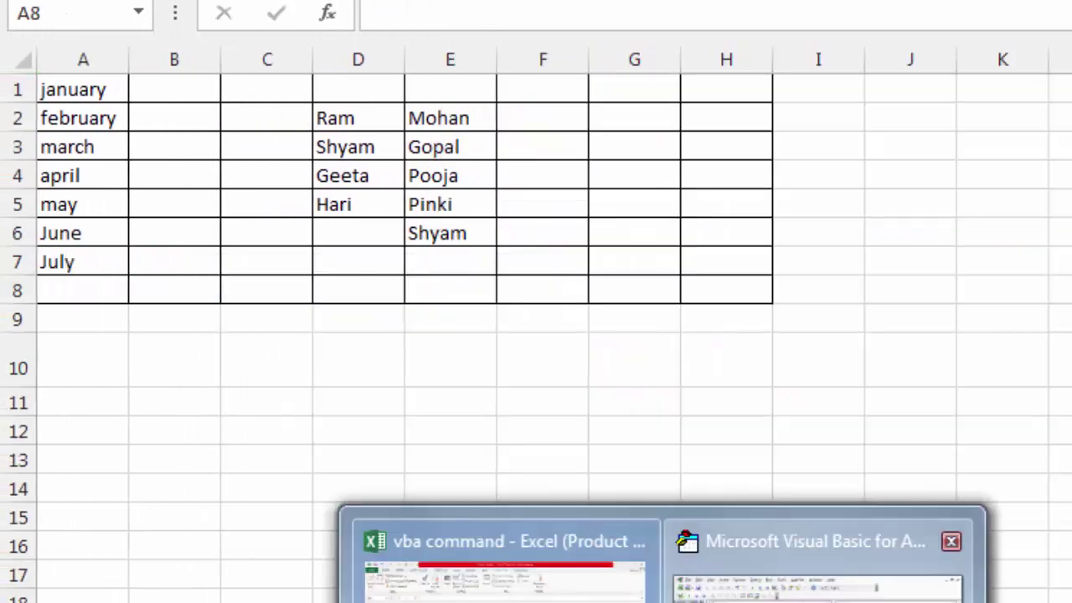
{"action": "left_click", "coordinate": [794, 545]}
{"action": "left_click", "coordinate": [705, 235]}
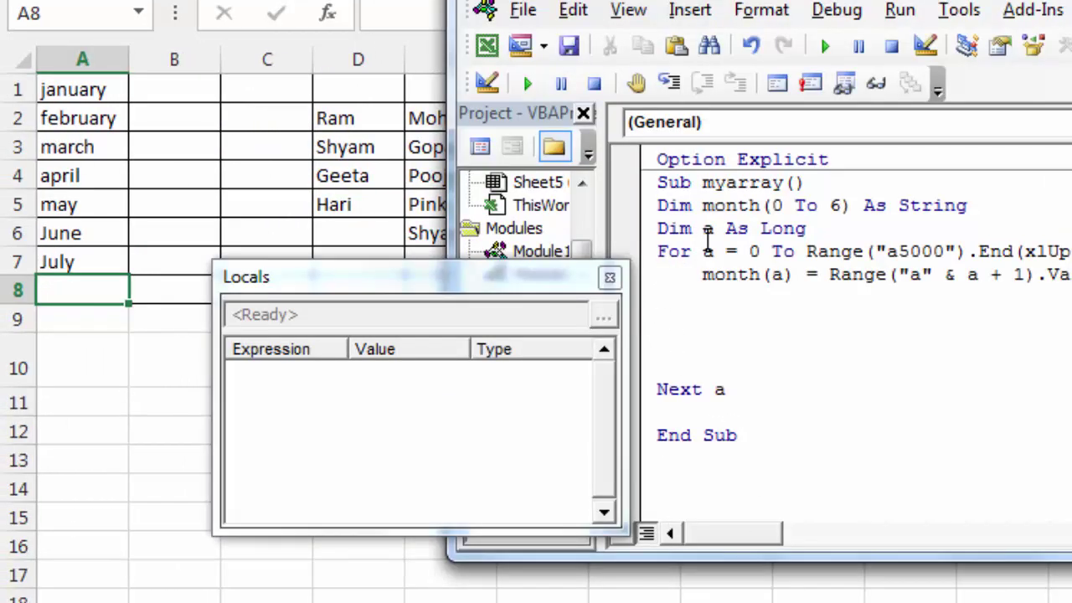
- Step myarray to End Sub, confirming month(5) holds June and month(6) holds July
{"action": "key", "text": "F8"}
{"action": "key", "text": "F8"}
{"action": "key", "text": "F8"}
{"action": "key", "text": "F8"}
{"action": "left_click", "coordinate": [236, 394]}
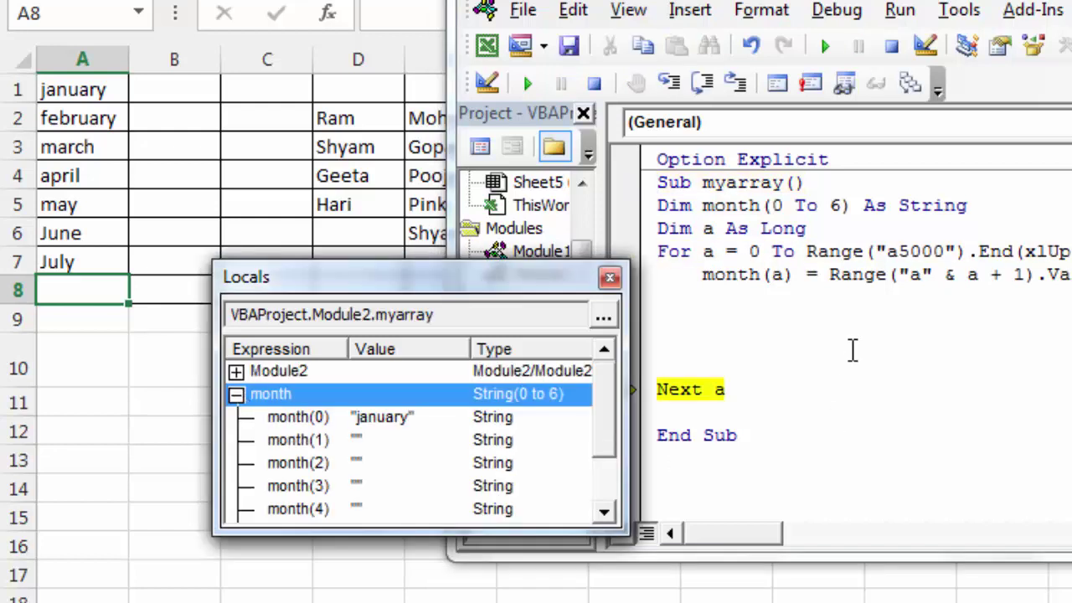
{"action": "key", "text": "F8"}
{"action": "key", "text": "F8"}
{"action": "key", "text": "F8"}
{"action": "key", "text": "F8"}
{"action": "key", "text": "F8"}
{"action": "key", "text": "F8"}
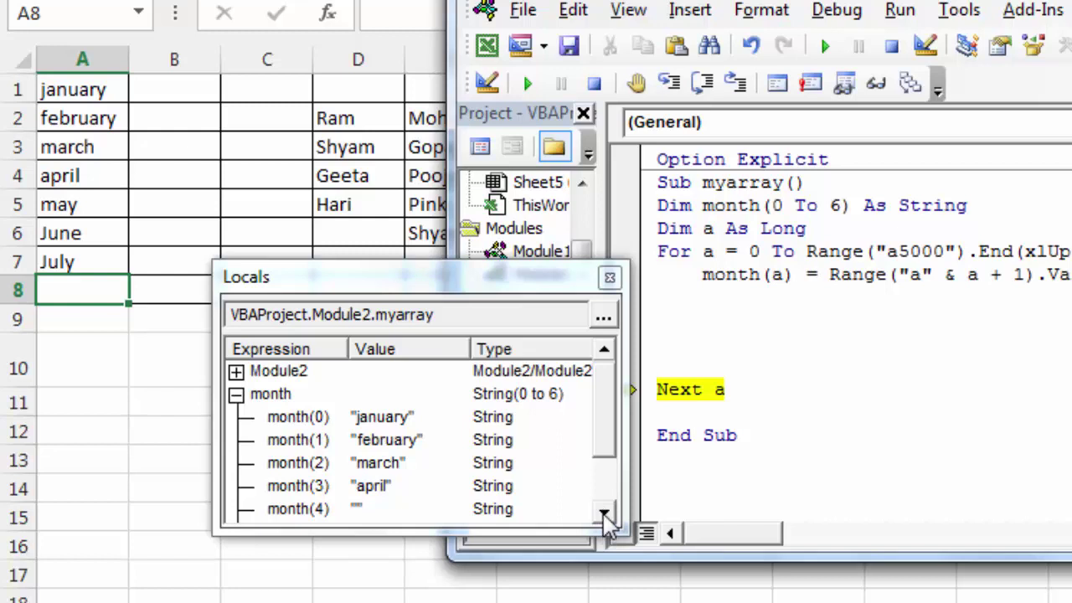
{"action": "double_click", "coordinate": [604, 513]}
{"action": "left_click", "coordinate": [604, 514]}
{"action": "left_click", "coordinate": [925, 353]}
{"action": "key", "text": "F8"}
{"action": "key", "text": "F8"}
{"action": "key", "text": "F8"}
{"action": "key", "text": "F8"}
{"action": "key", "text": "F8"}
{"action": "key", "text": "F8"}
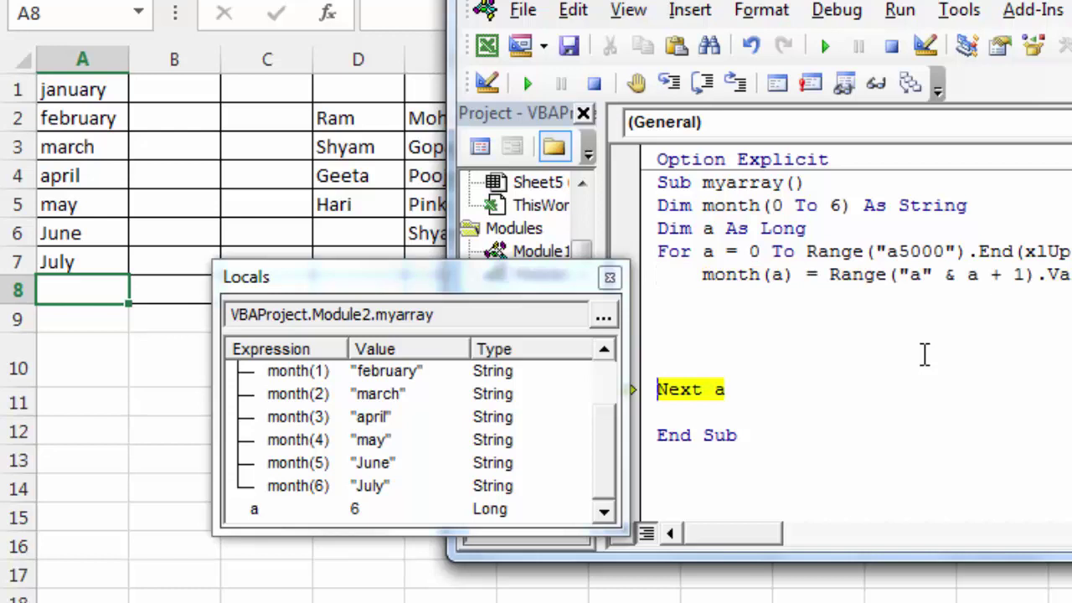
{"action": "key", "text": "F8"}
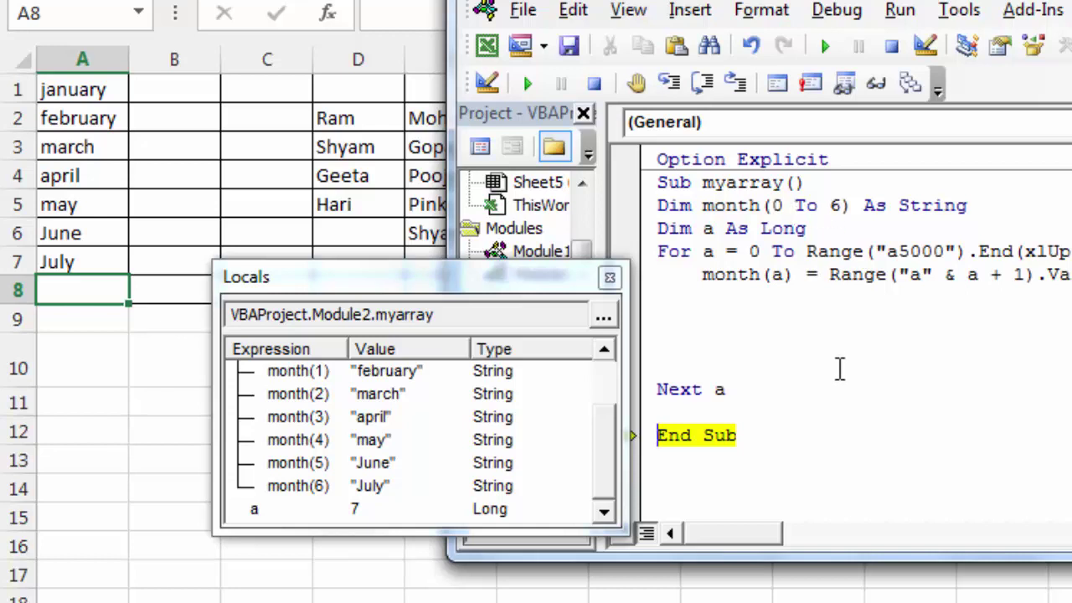
{"action": "key", "text": "F8"}
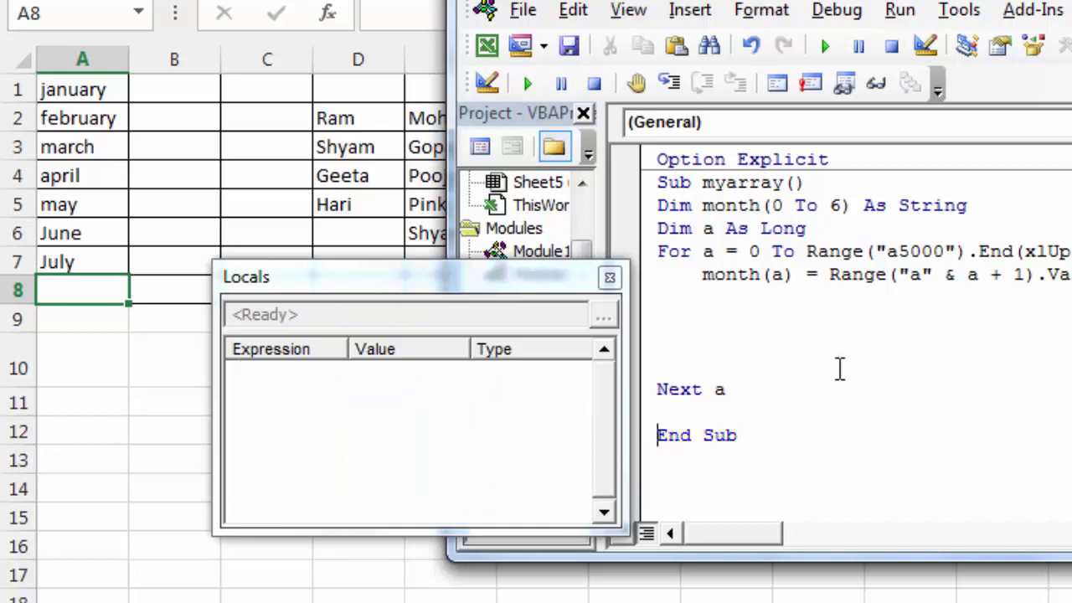